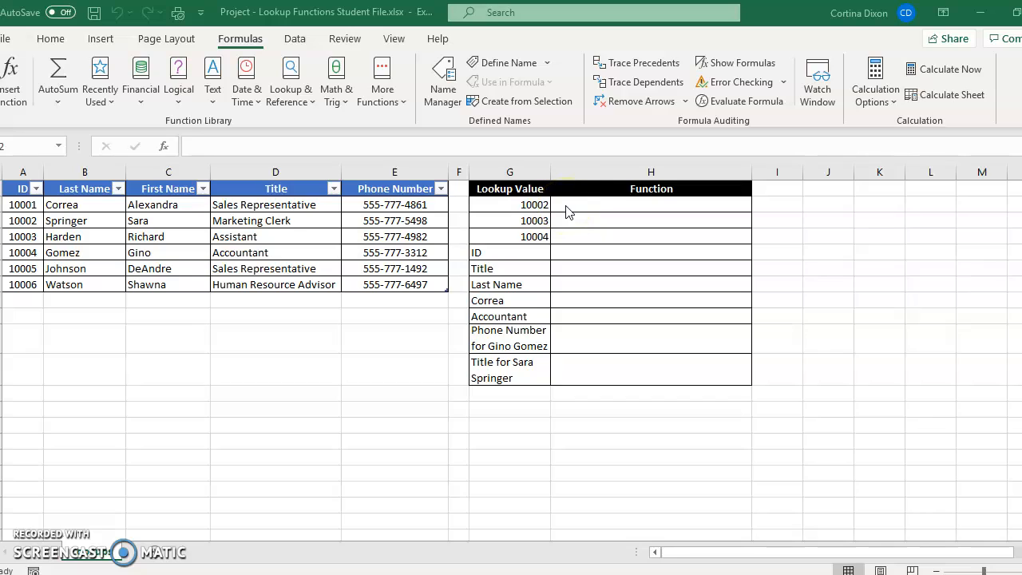
# - Insert a VLOOKUP function in cell H2 with G2 as the lookup value
pyautogui.click(566, 205)
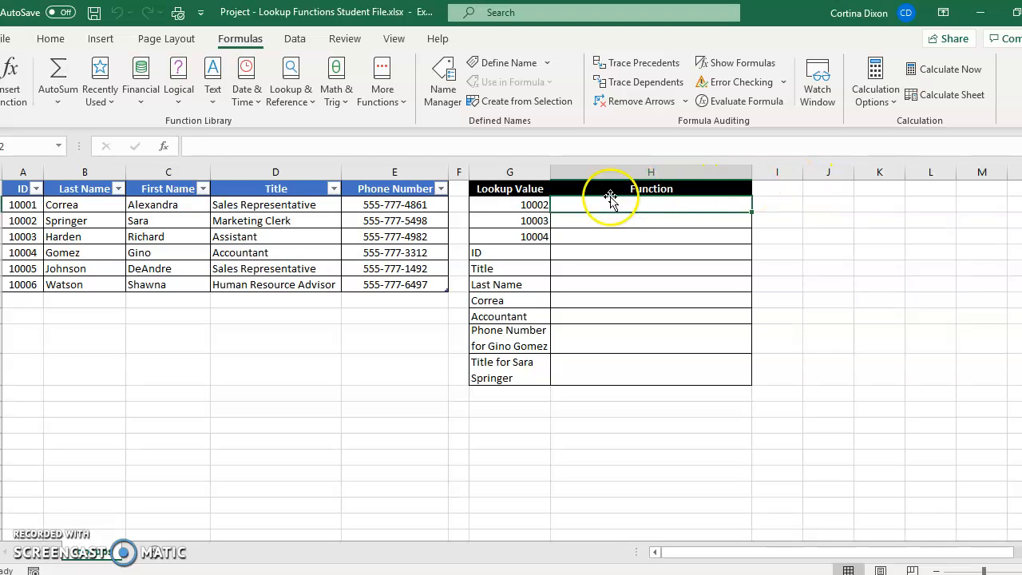
pyautogui.click(289, 88)
pyautogui.click(399, 171)
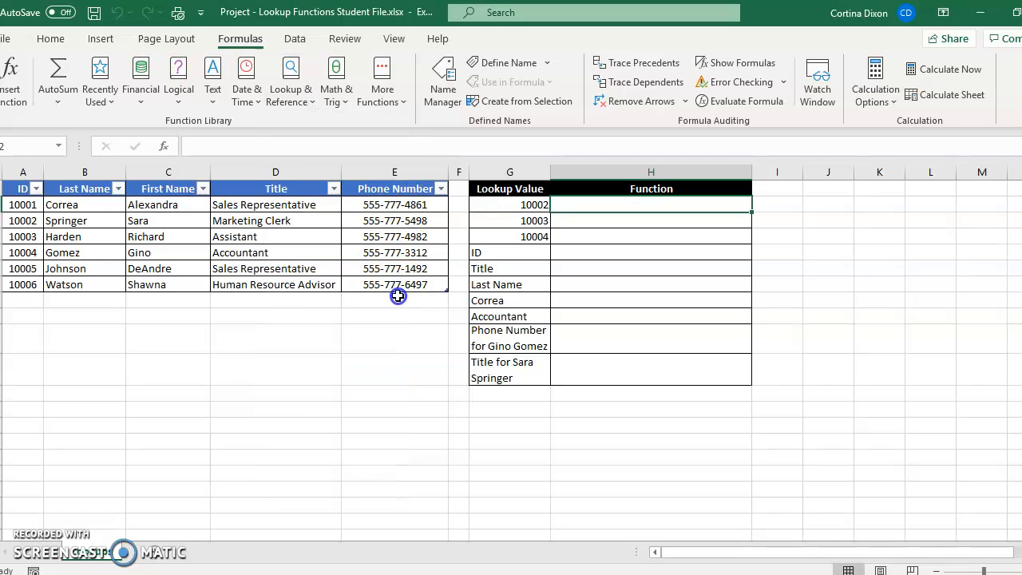
pyautogui.click(297, 94)
pyautogui.moveTo(391, 151); pyautogui.dragTo(391, 314)
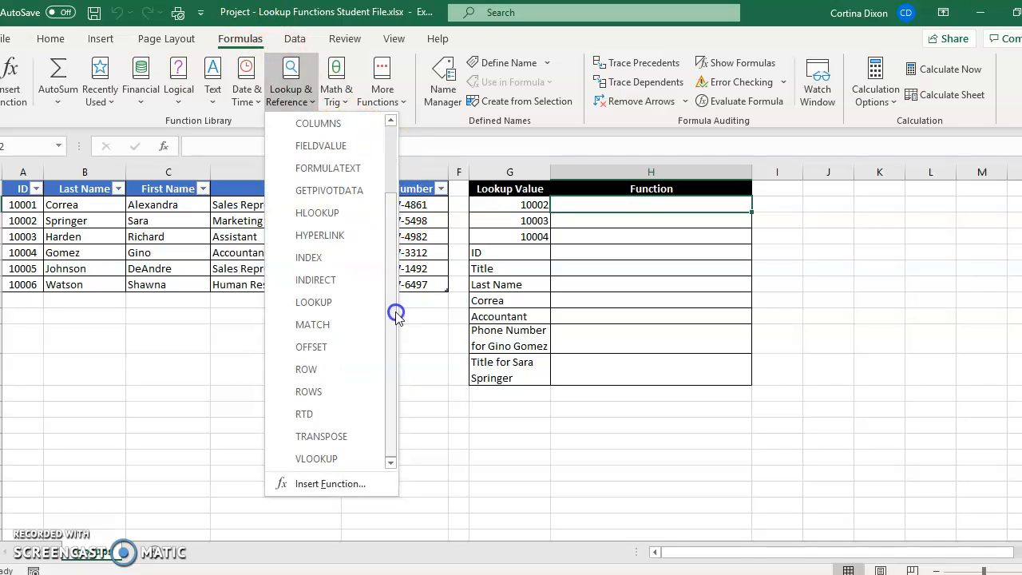
pyautogui.click(343, 460)
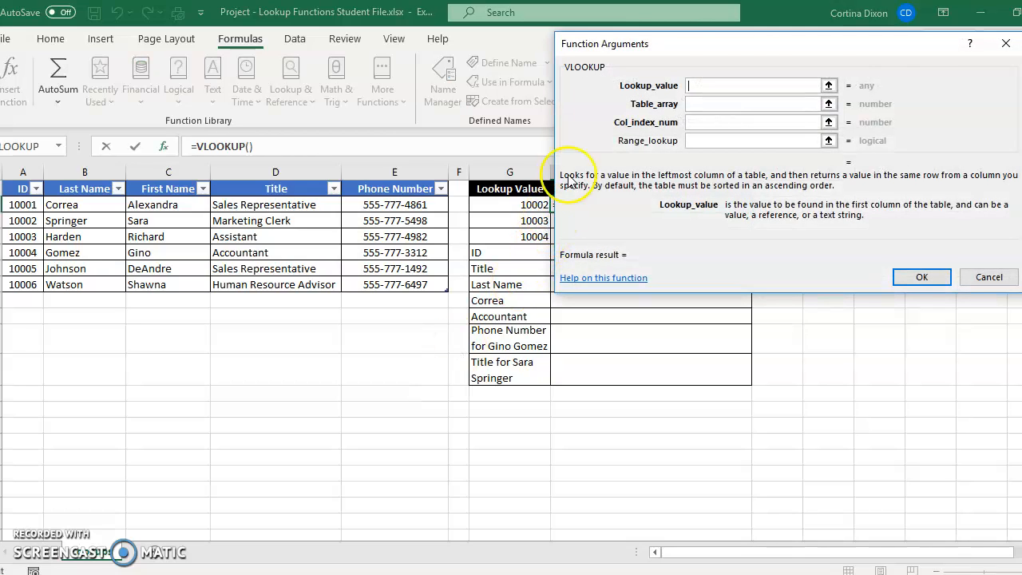
pyautogui.click(828, 85)
pyautogui.click(530, 205)
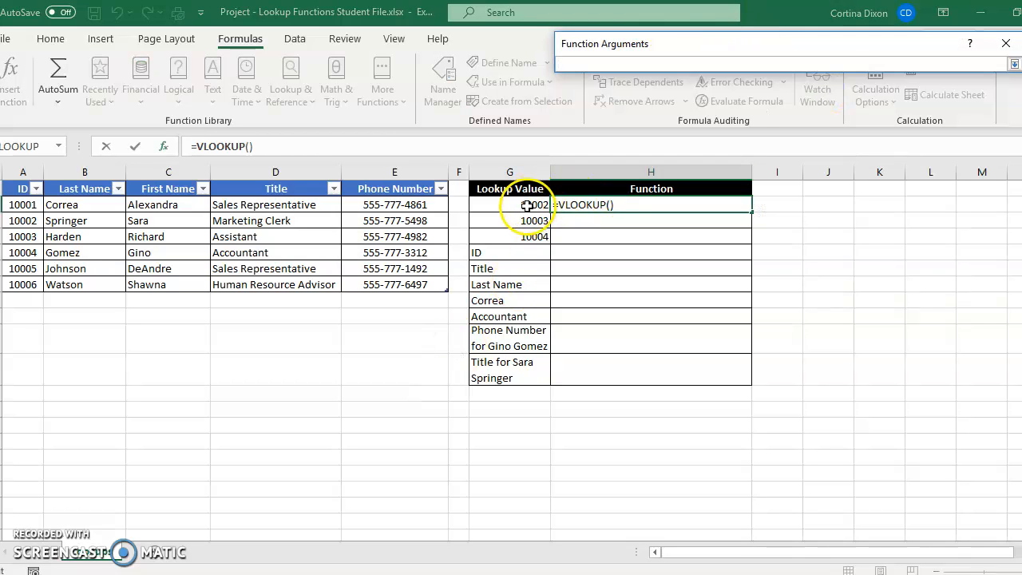
pyautogui.click(1014, 63)
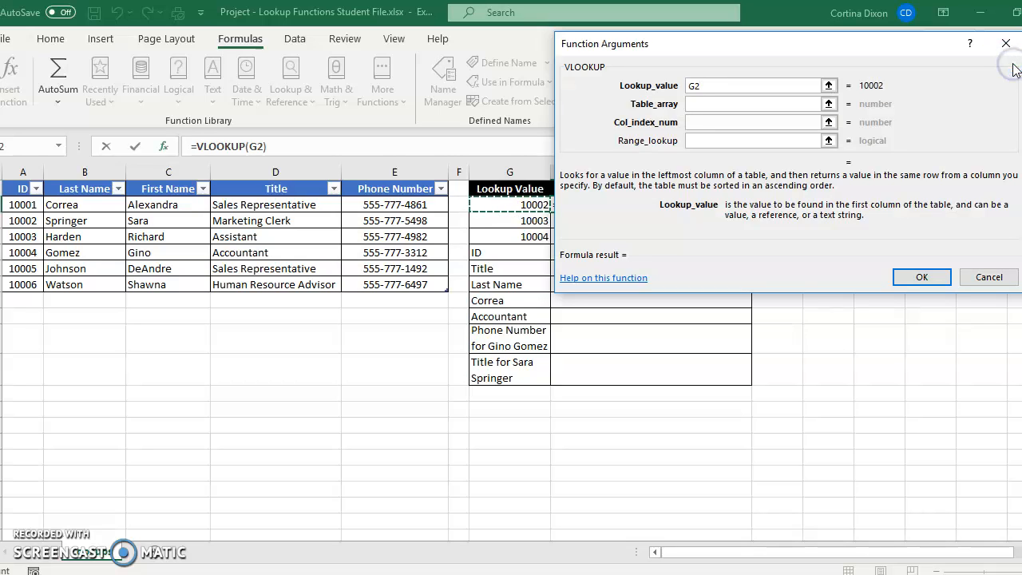
# - Set the table array of the H2 VLOOKUP to a1:e7
pyautogui.click(708, 105)
pyautogui.write('a1')
pyautogui.write(';')
pyautogui.press('BackSpace')
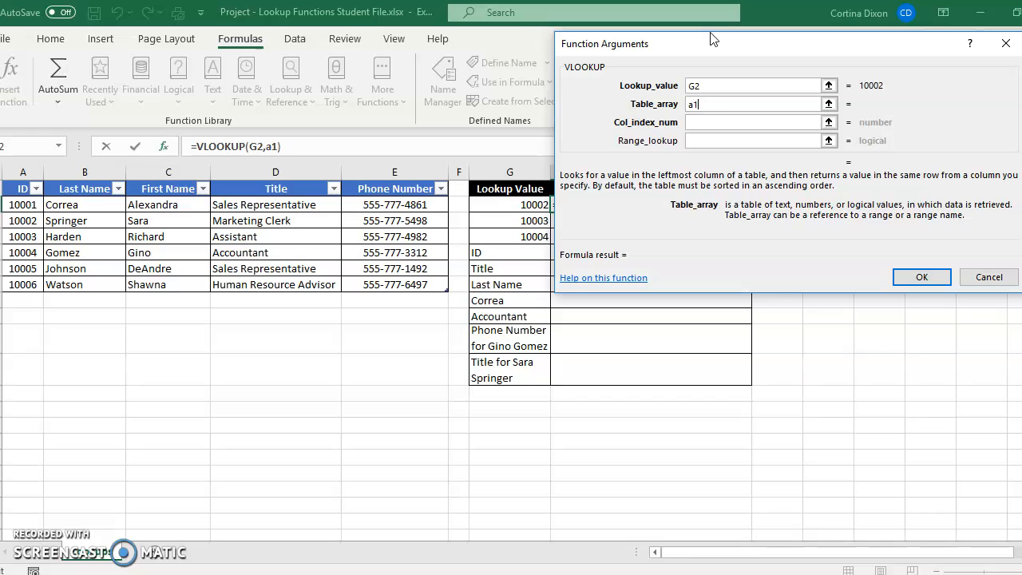
pyautogui.write(':e7')
# - Complete the H2 VLOOKUP with column index number 2 and range lookup FALSE
pyautogui.click(697, 124)
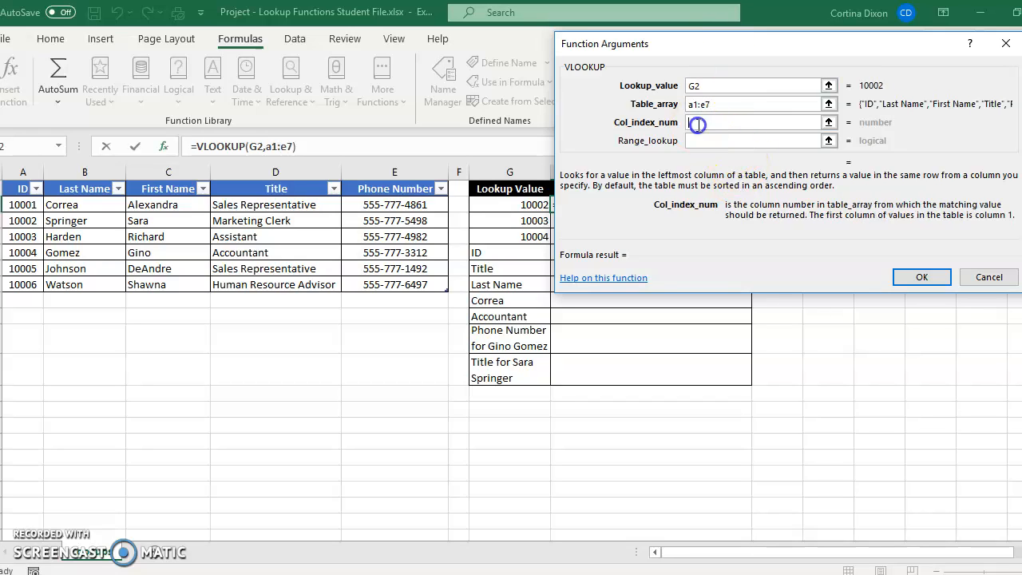
pyautogui.write('2')
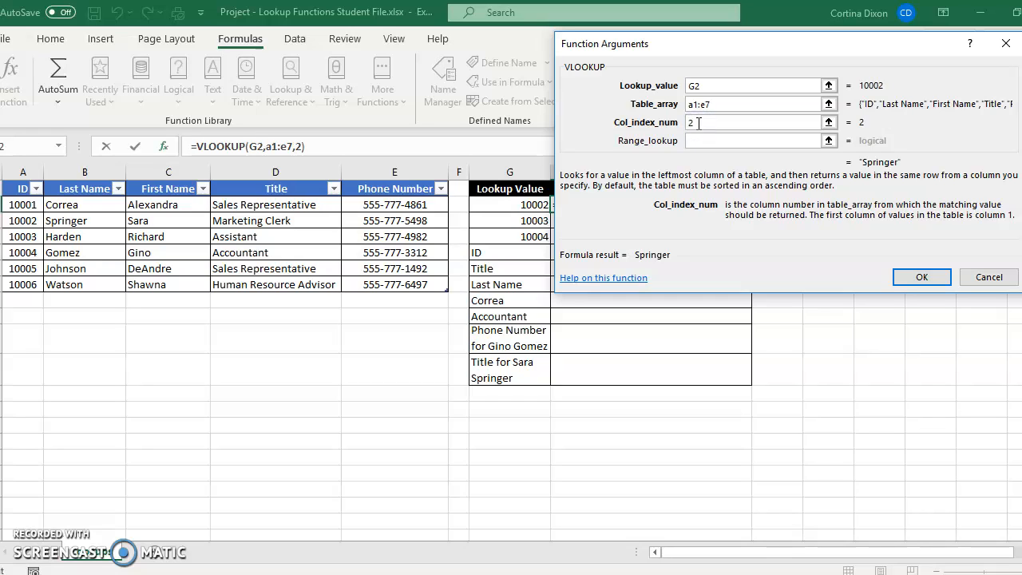
pyautogui.click(708, 141)
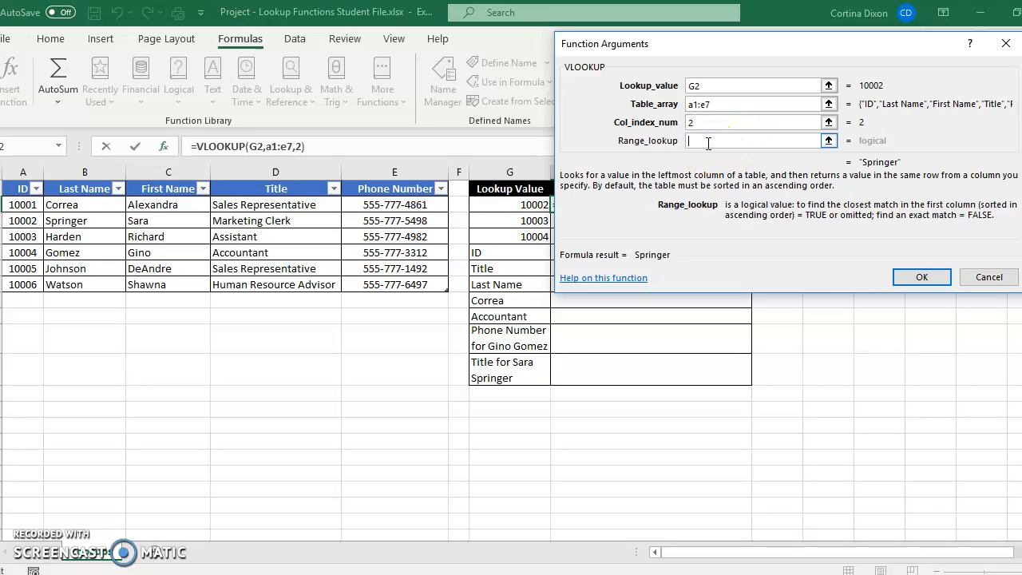
pyautogui.press('capslock')
pyautogui.write('FAL')
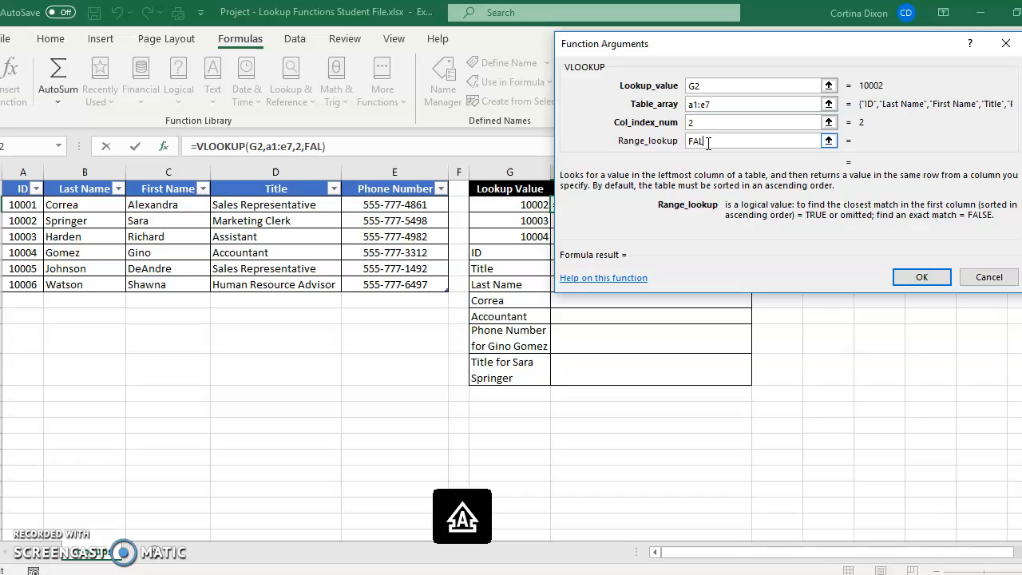
pyautogui.write('SE')
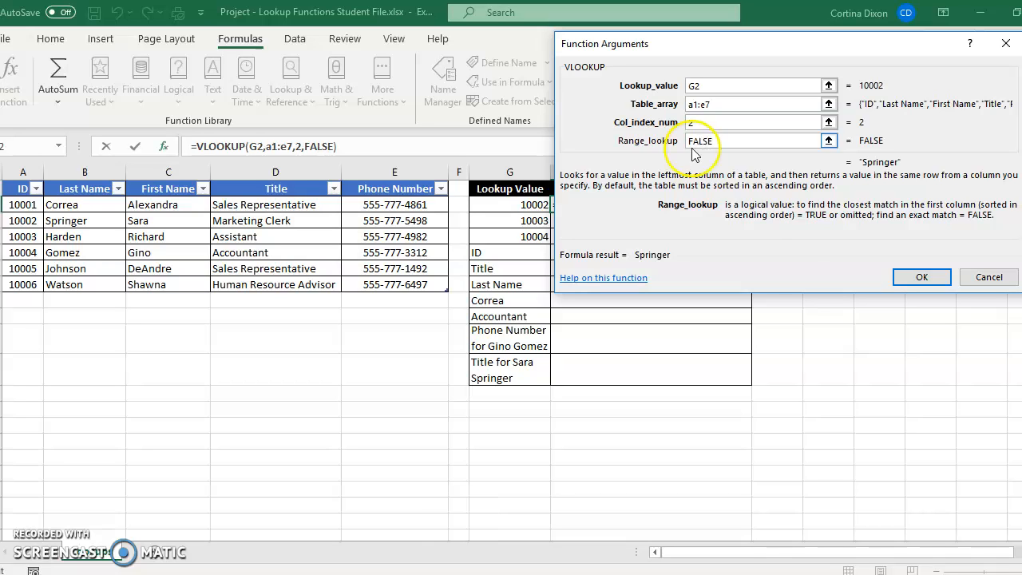
pyautogui.click(902, 281)
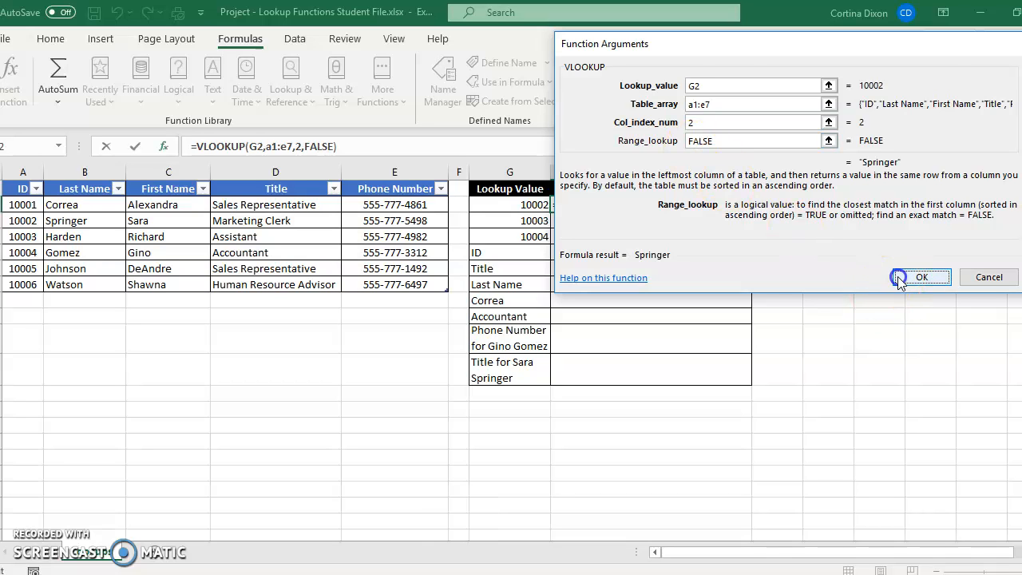
# - Insert a VLOOKUP function in cell H3 with G3 as the lookup value
pyautogui.click(556, 226)
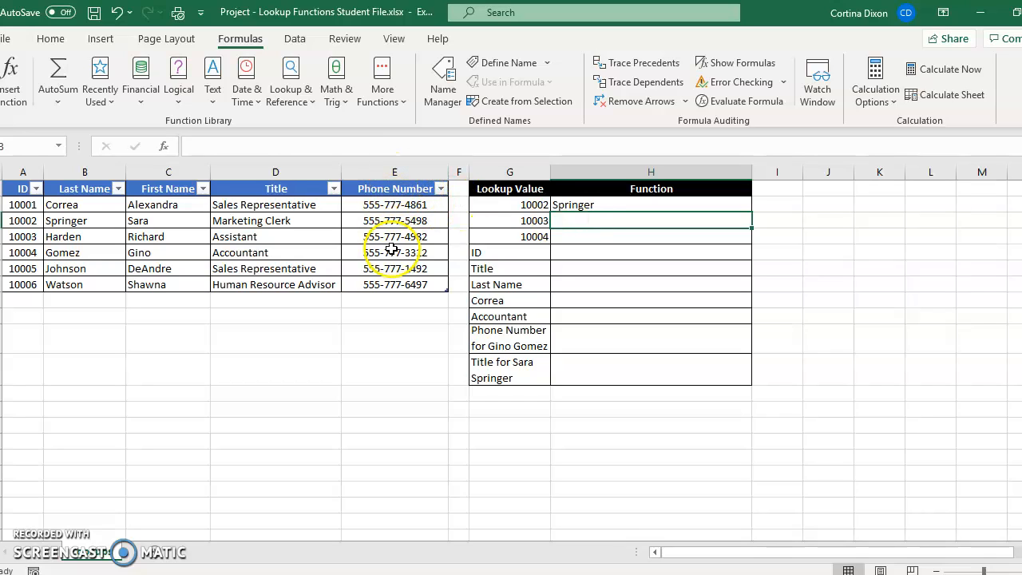
pyautogui.click(303, 102)
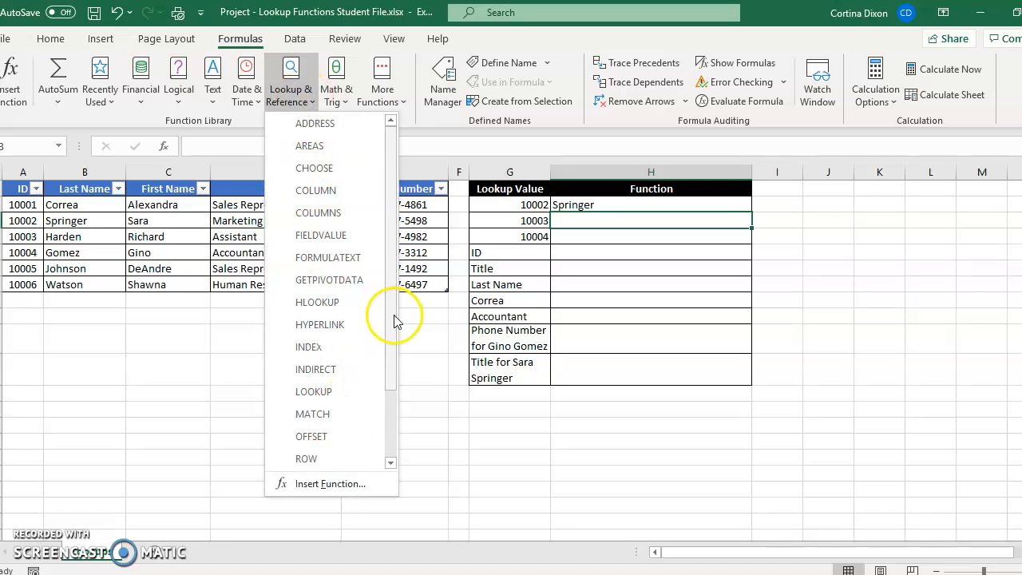
pyautogui.moveTo(395, 320); pyautogui.dragTo(392, 418)
pyautogui.click(327, 456)
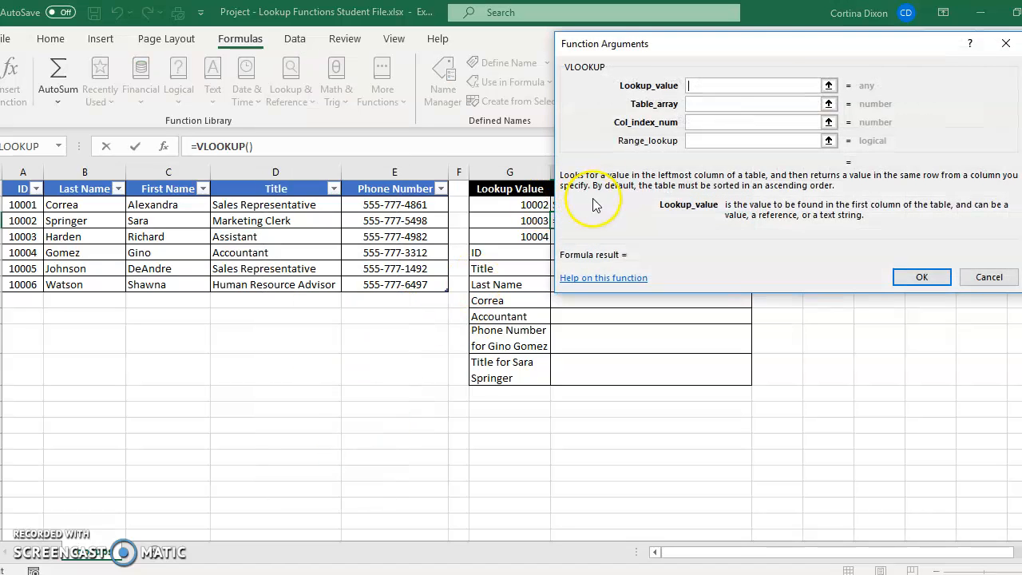
pyautogui.click(829, 85)
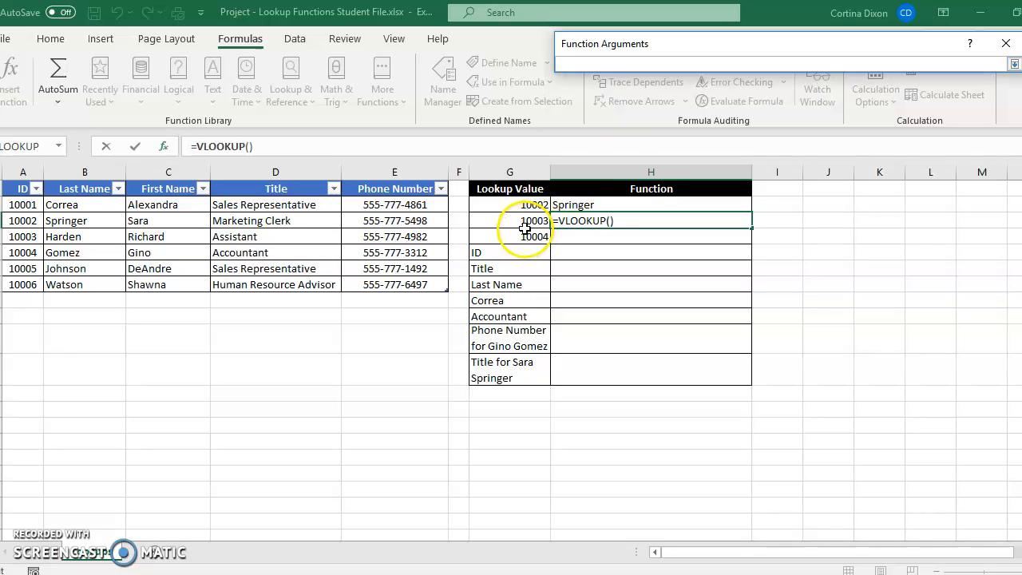
pyautogui.click(526, 224)
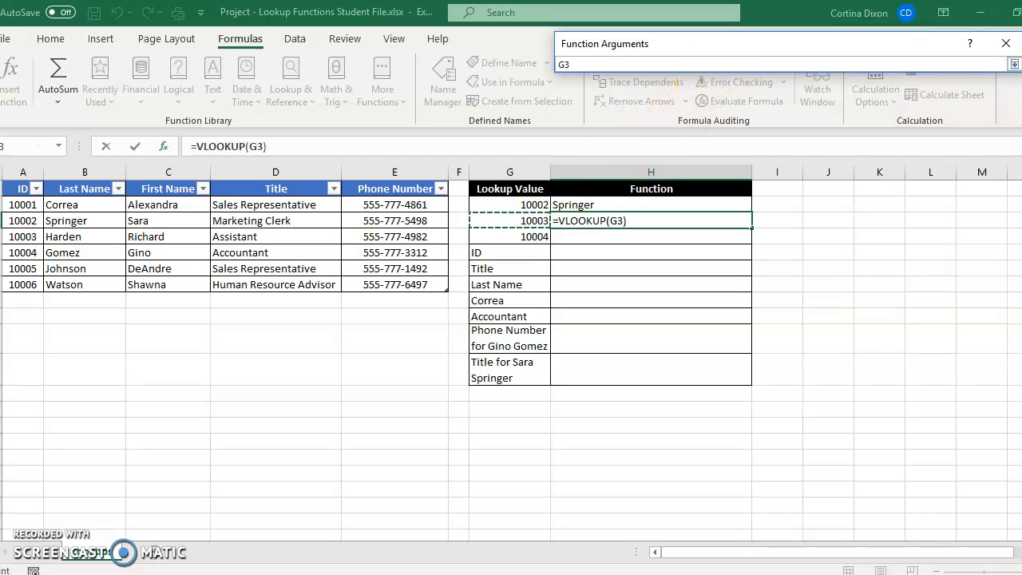
pyautogui.click(1015, 64)
# - Set the table array of the H3 VLOOKUP to a1:e7
pyautogui.click(714, 105)
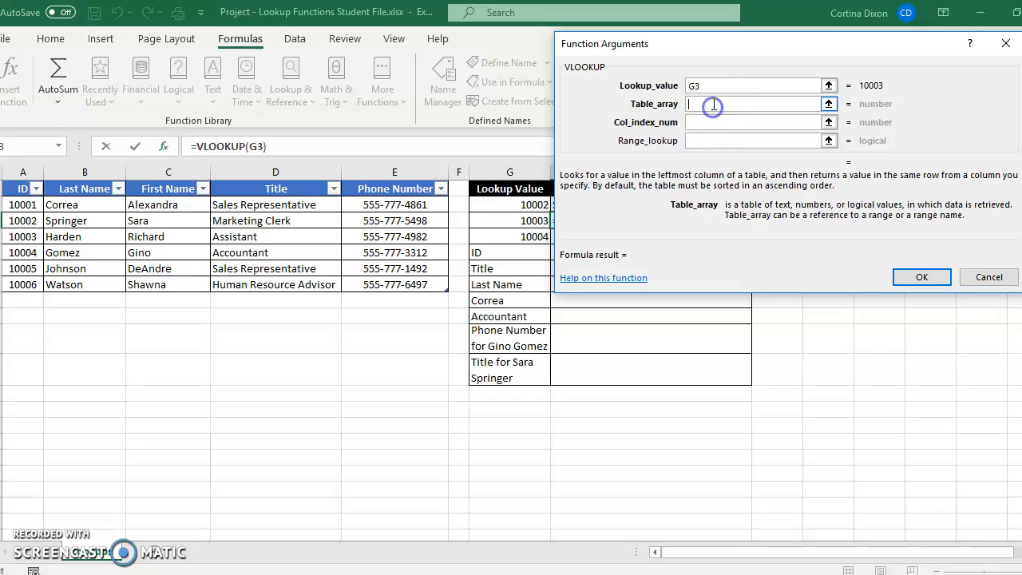
pyautogui.write('e')
pyautogui.press('BackSpace')
pyautogui.write('a1:e7')
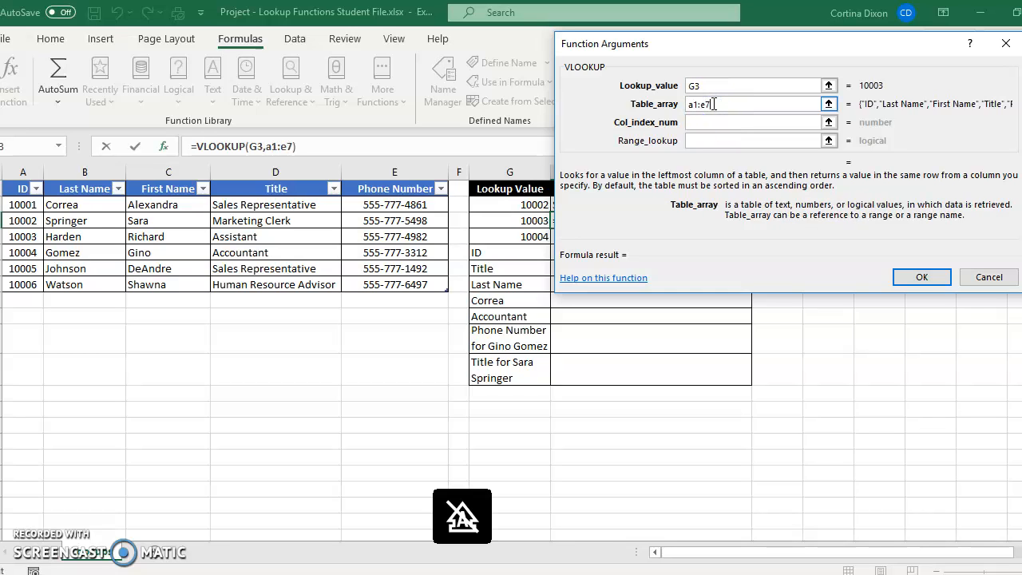
# - Complete the H3 VLOOKUP with column index number 5 and range lookup FALSE
pyautogui.click(695, 125)
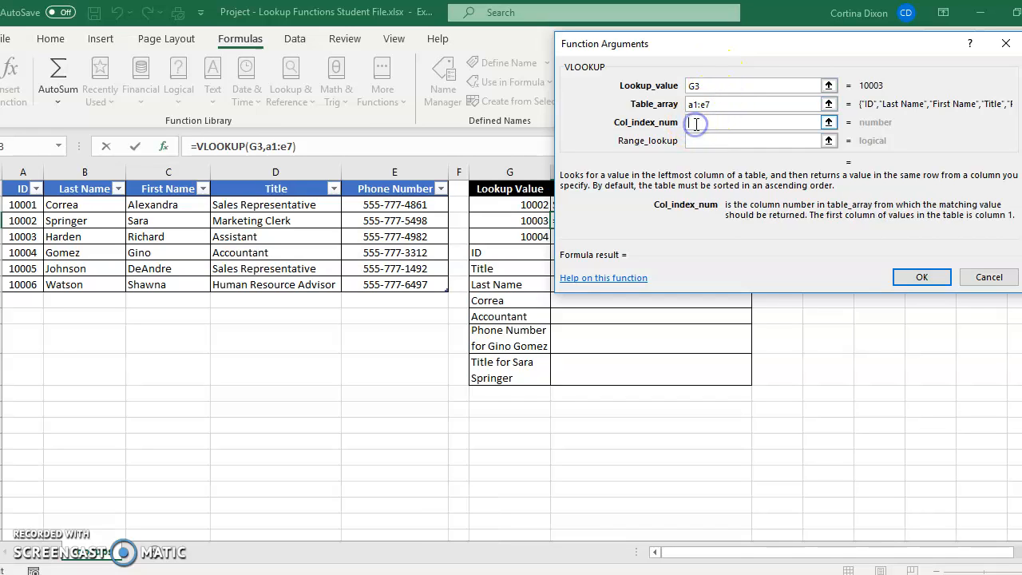
pyautogui.write('5')
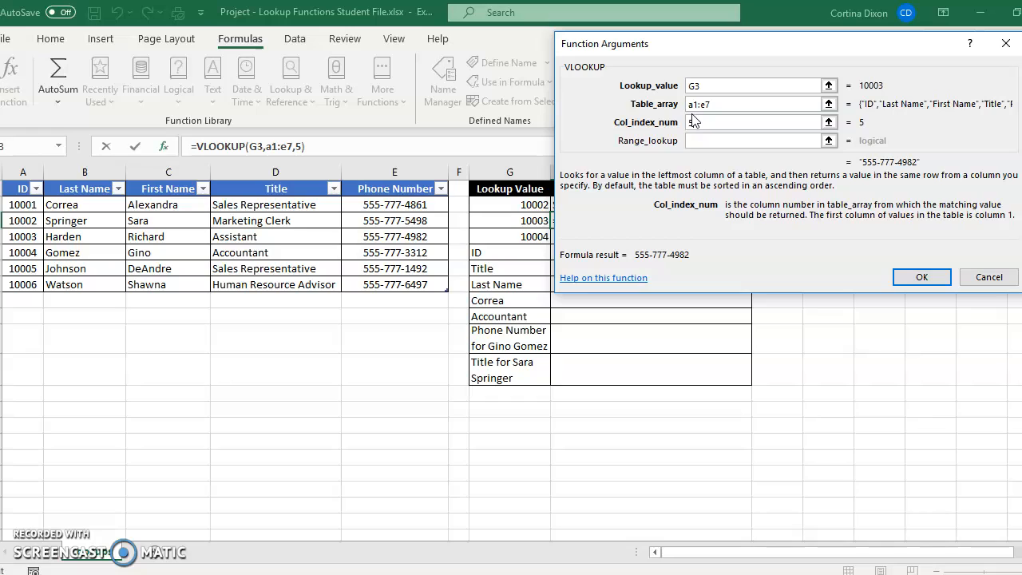
pyautogui.click(697, 141)
pyautogui.press('capslock')
pyautogui.write('F')
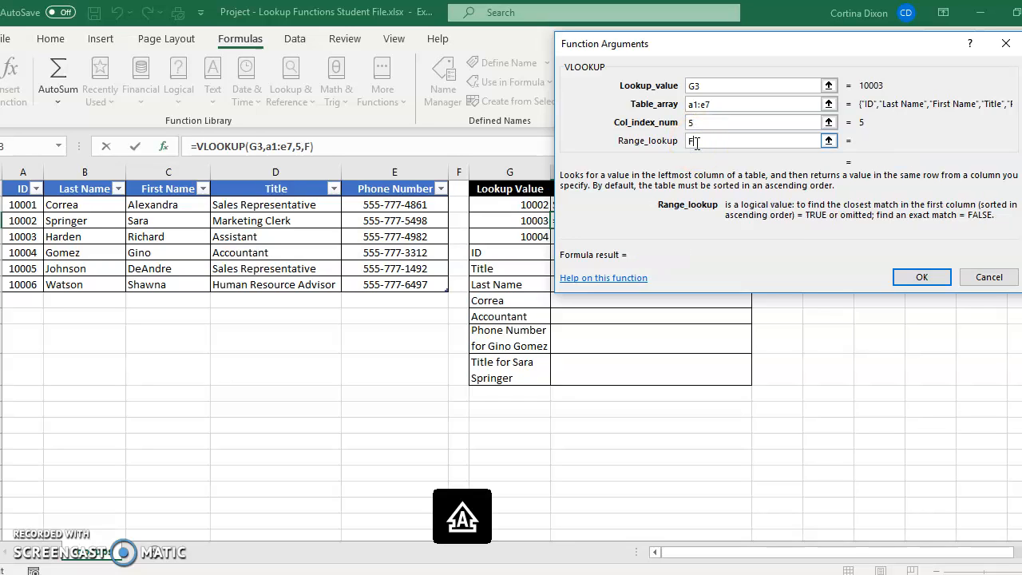
pyautogui.write('ALSE')
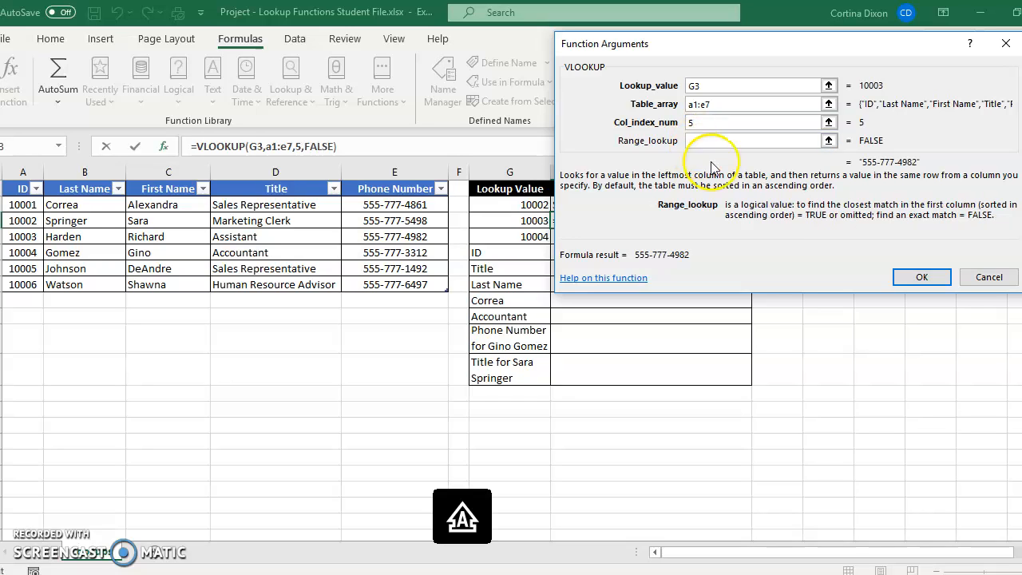
pyautogui.click(917, 279)
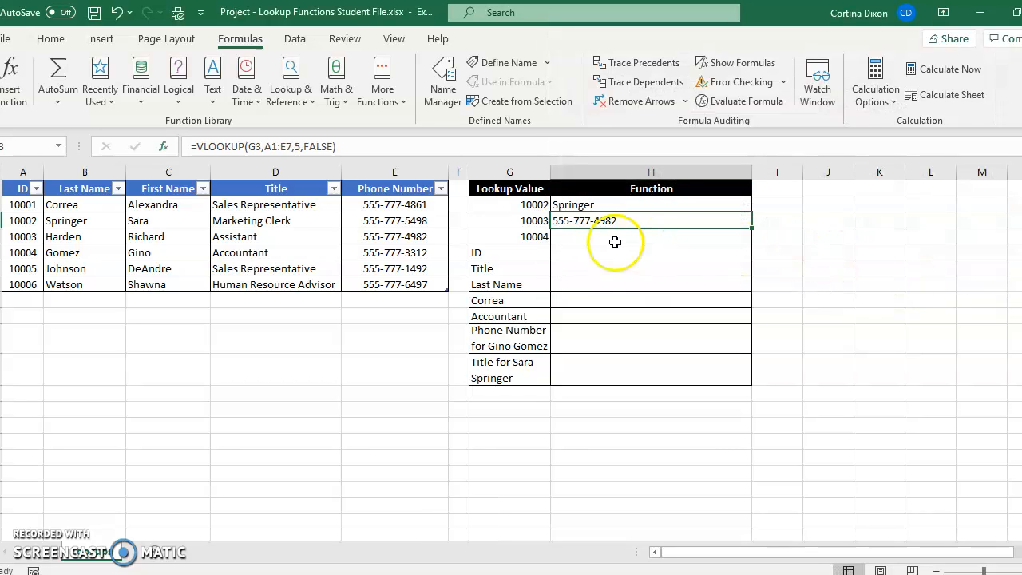
# - Insert a VLOOKUP function in cell H4 with G4 as the lookup value
pyautogui.click(598, 237)
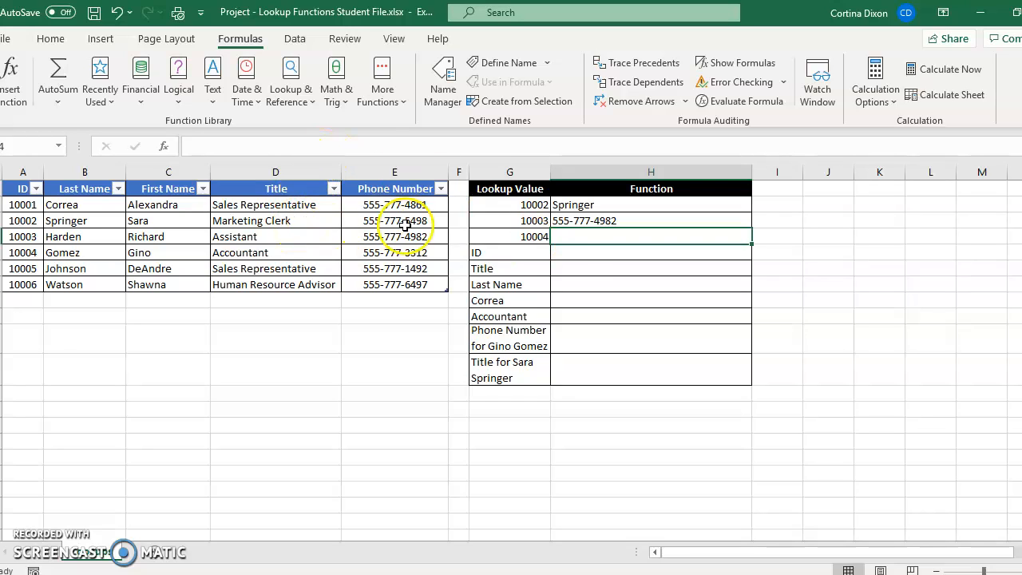
pyautogui.click(299, 104)
pyautogui.moveTo(397, 384); pyautogui.dragTo(392, 454)
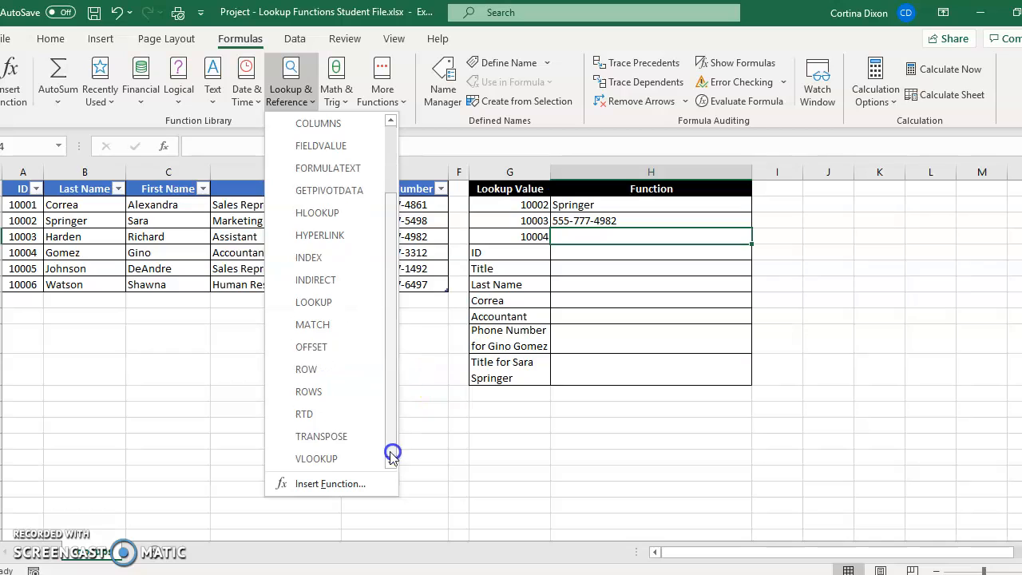
pyautogui.click(297, 458)
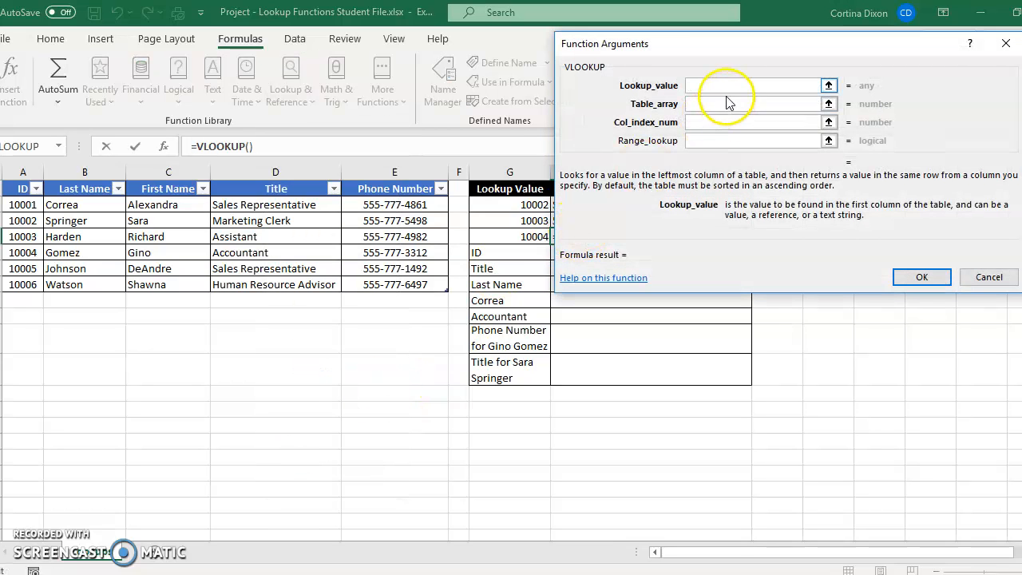
pyautogui.click(829, 85)
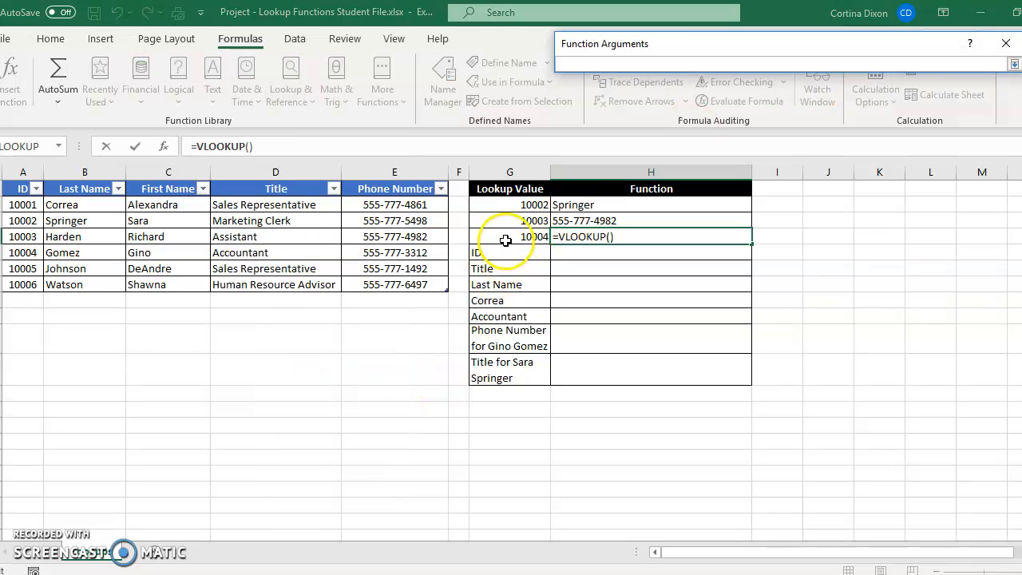
pyautogui.click(508, 237)
pyautogui.click(1012, 63)
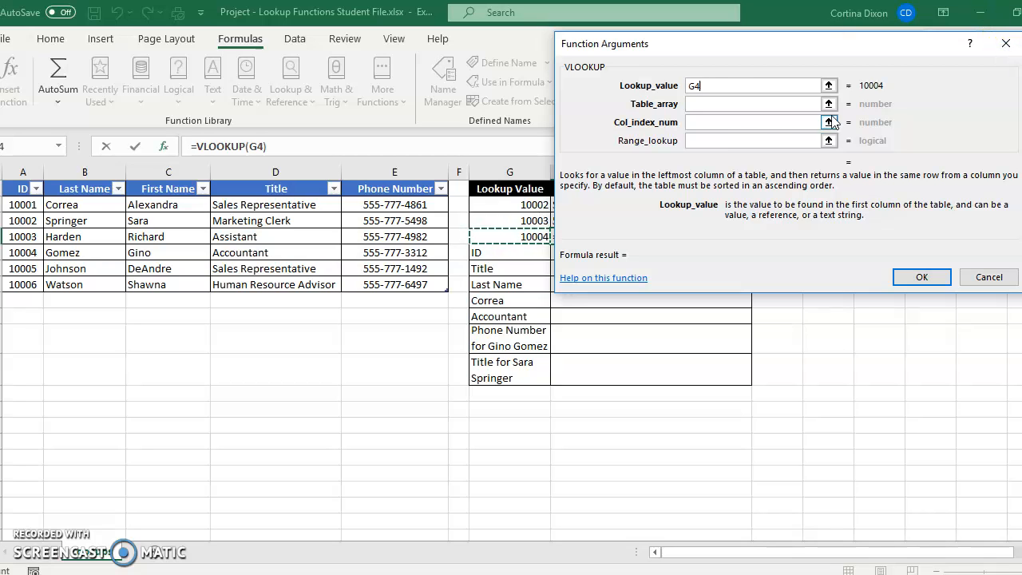
# - Set the table array of the H4 VLOOKUP to A1:E7
pyautogui.click(708, 104)
pyautogui.write('A1')
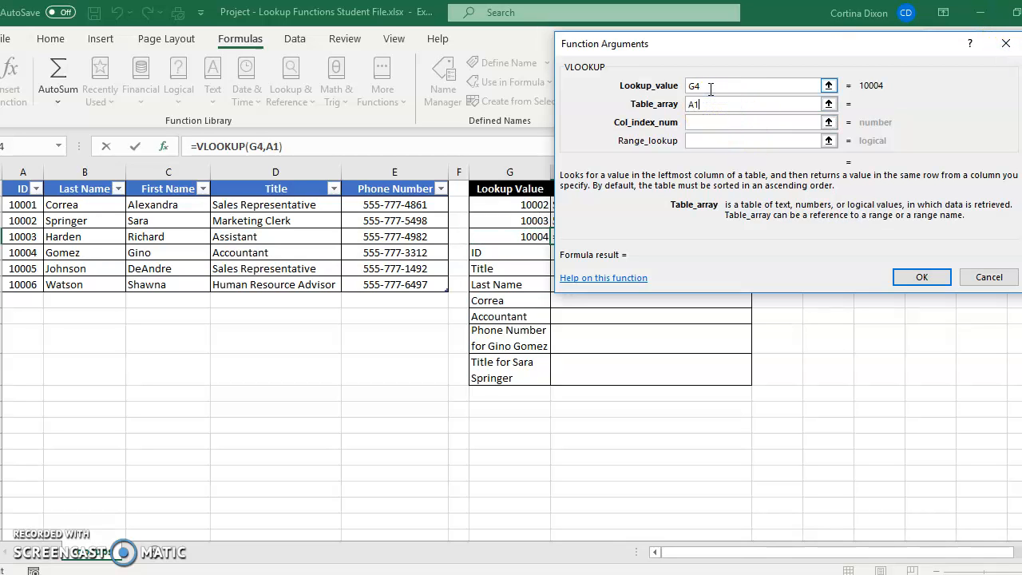
pyautogui.write(':E7')
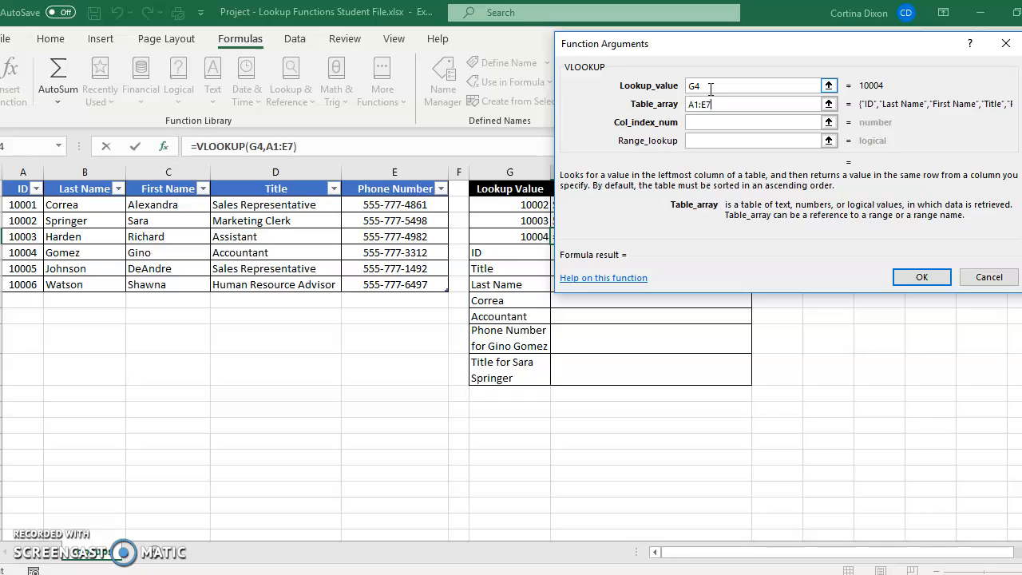
# - Complete the H4 VLOOKUP with column index number 4 and range lookup FALSE
pyautogui.click(828, 123)
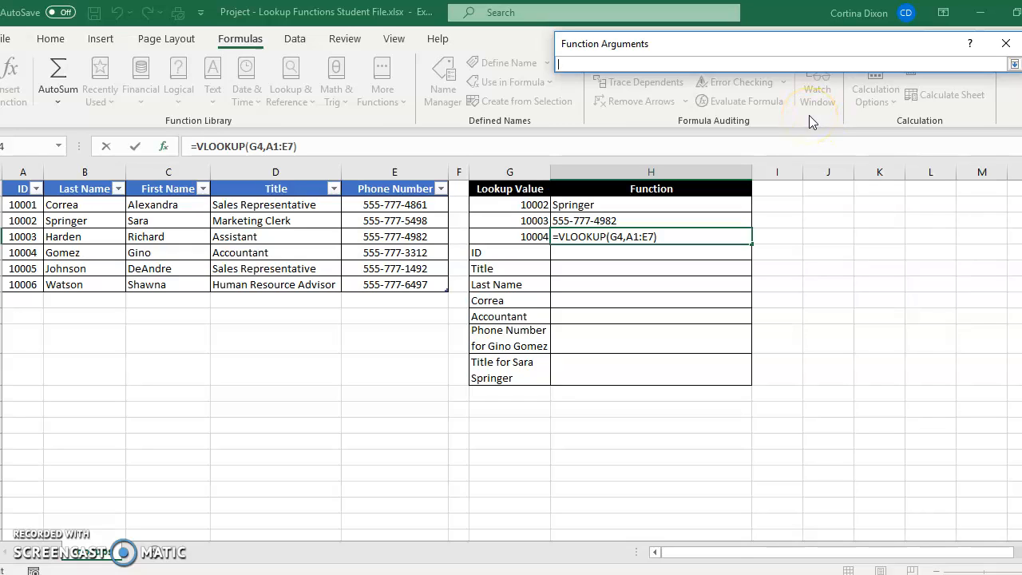
pyautogui.write('4')
pyautogui.click(1014, 64)
pyautogui.click(692, 140)
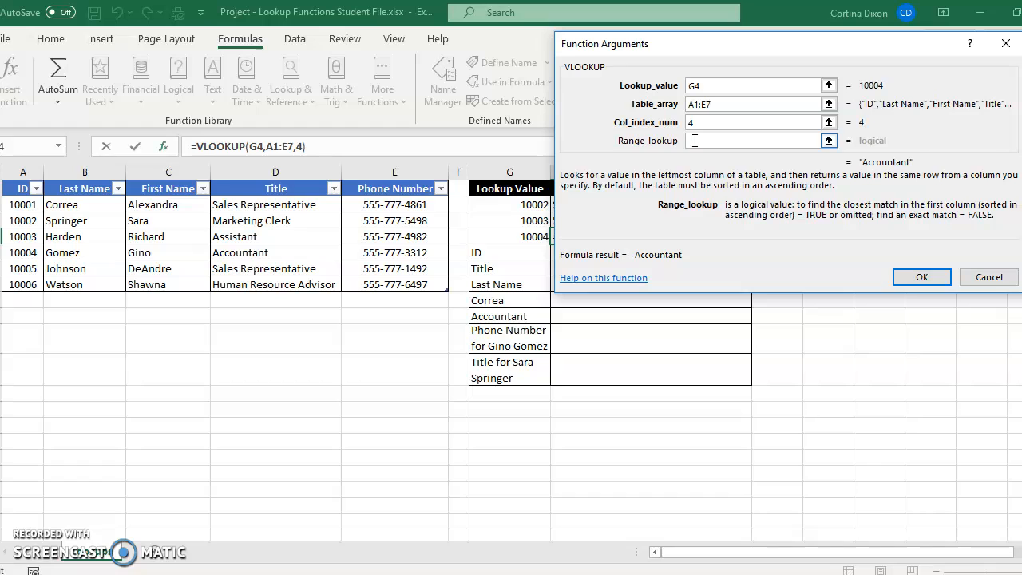
pyautogui.write('FALSE')
pyautogui.click(922, 278)
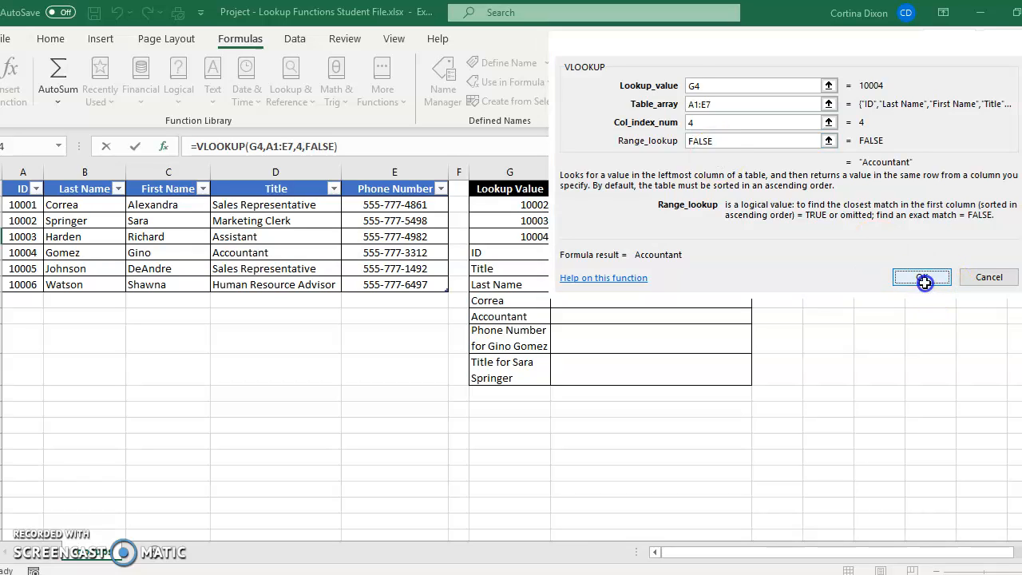
# - Insert an HLOOKUP function in cell H5 with G5 as the lookup value
pyautogui.click(601, 253)
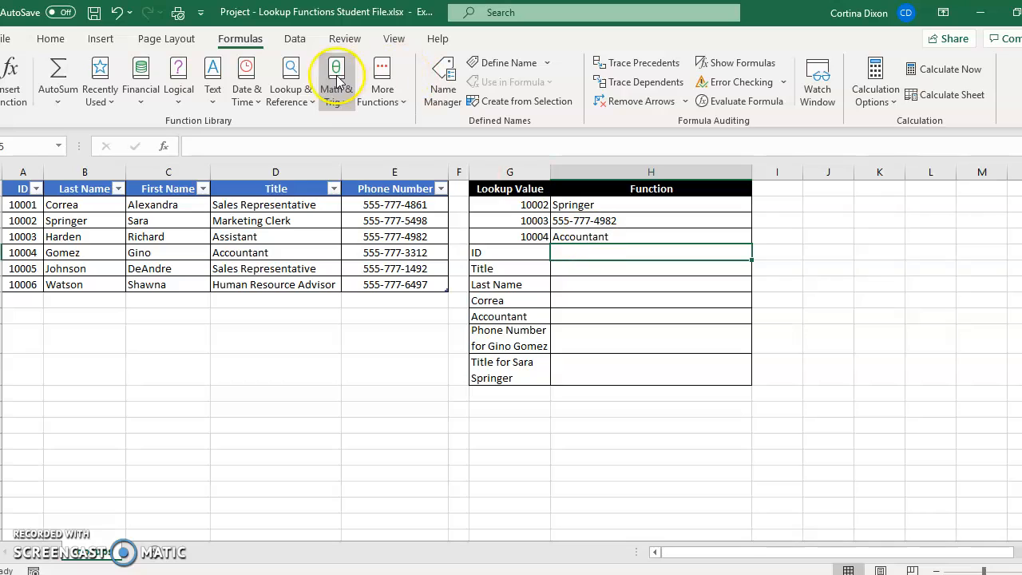
pyautogui.click(294, 94)
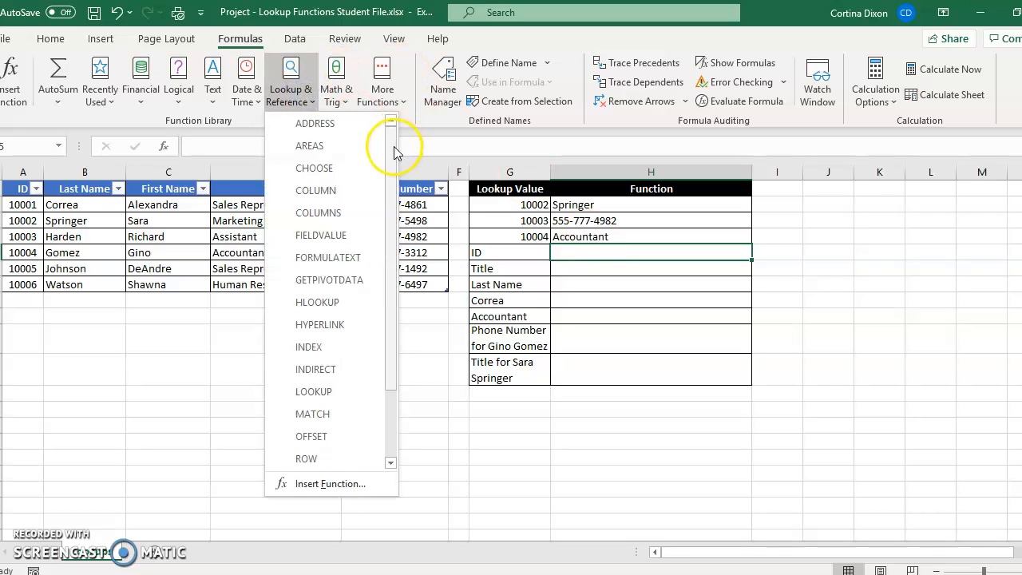
pyautogui.moveTo(393, 148); pyautogui.dragTo(388, 258)
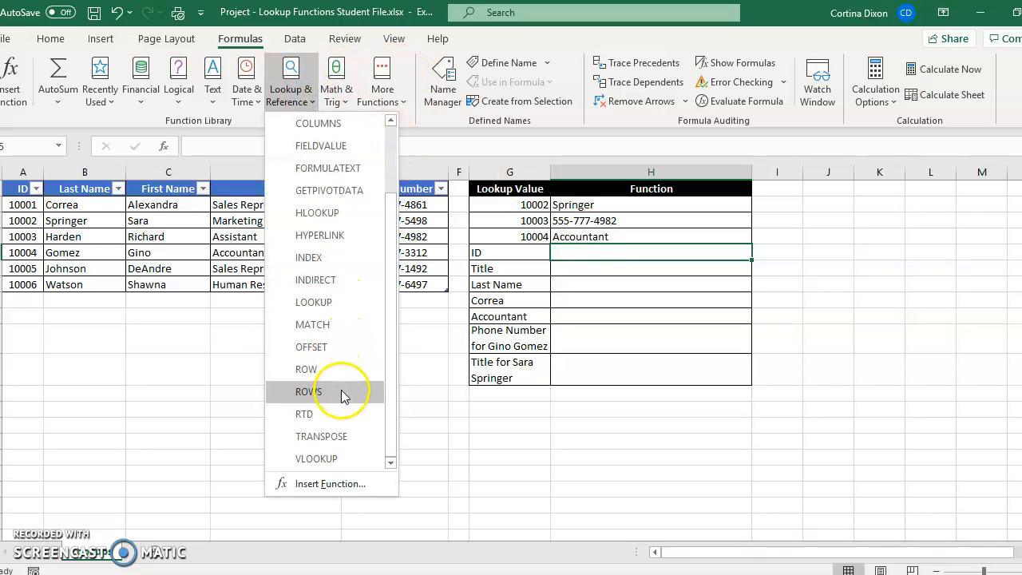
pyautogui.click(351, 214)
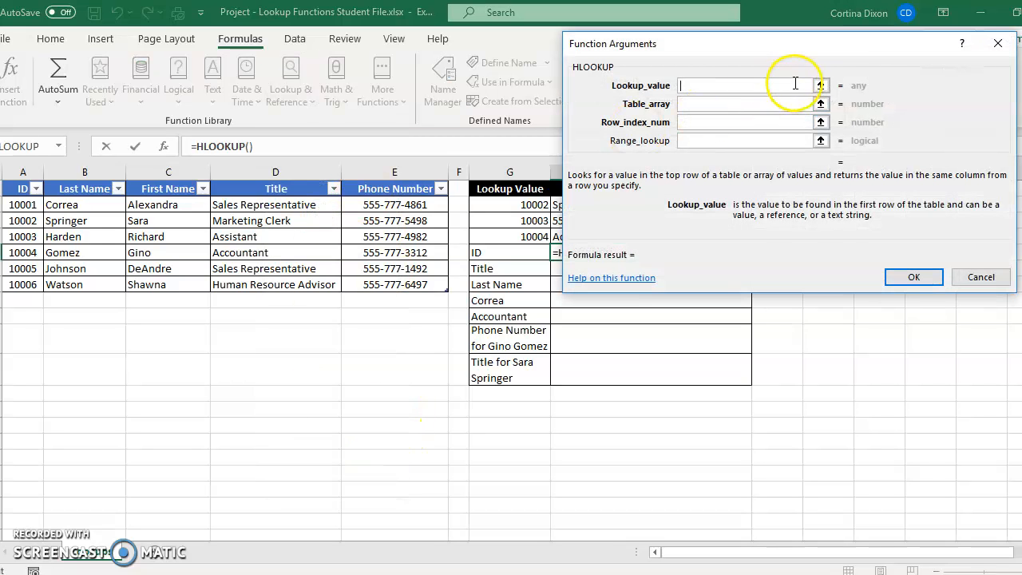
pyautogui.click(820, 85)
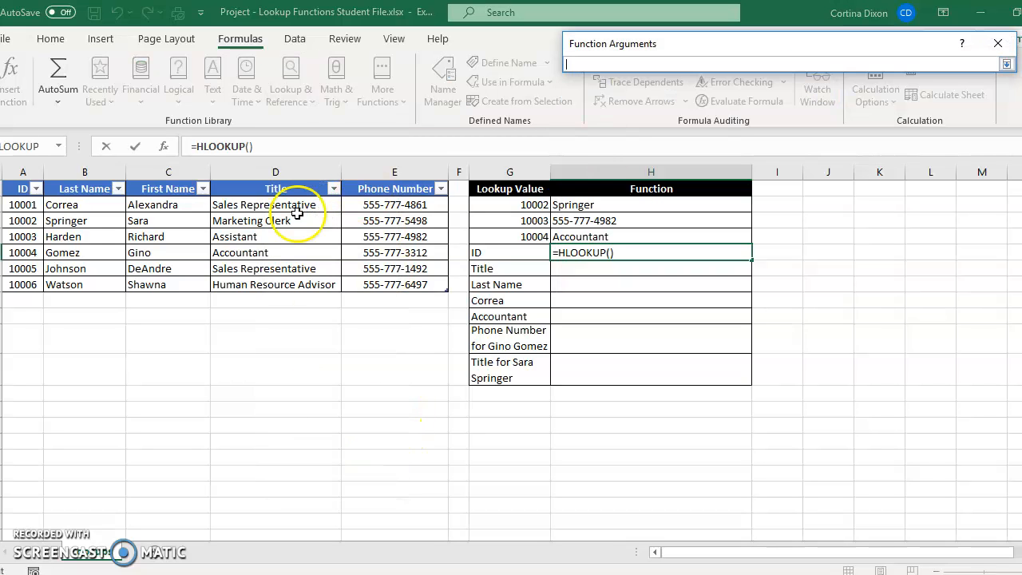
pyautogui.click(499, 253)
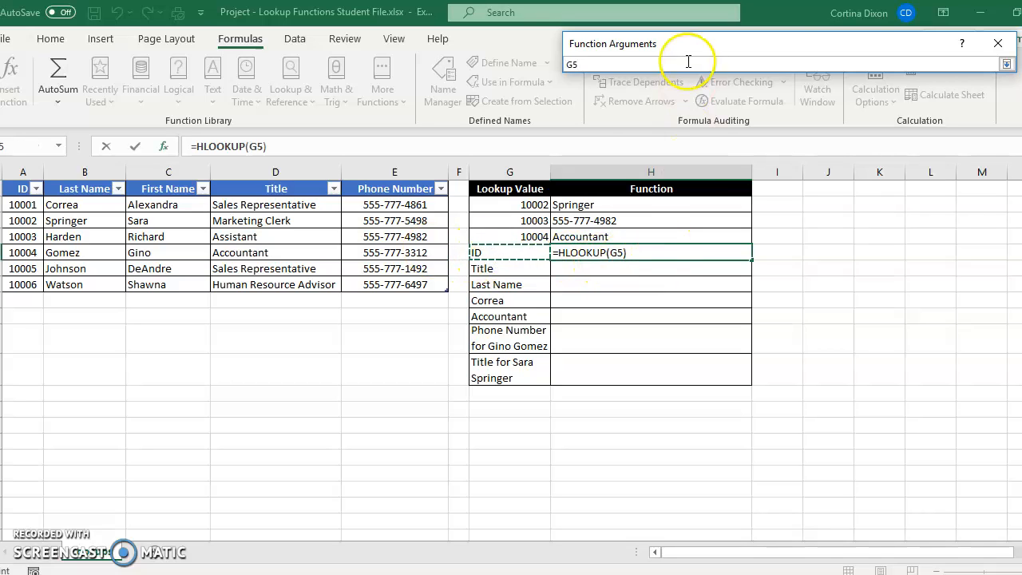
pyautogui.click(1007, 64)
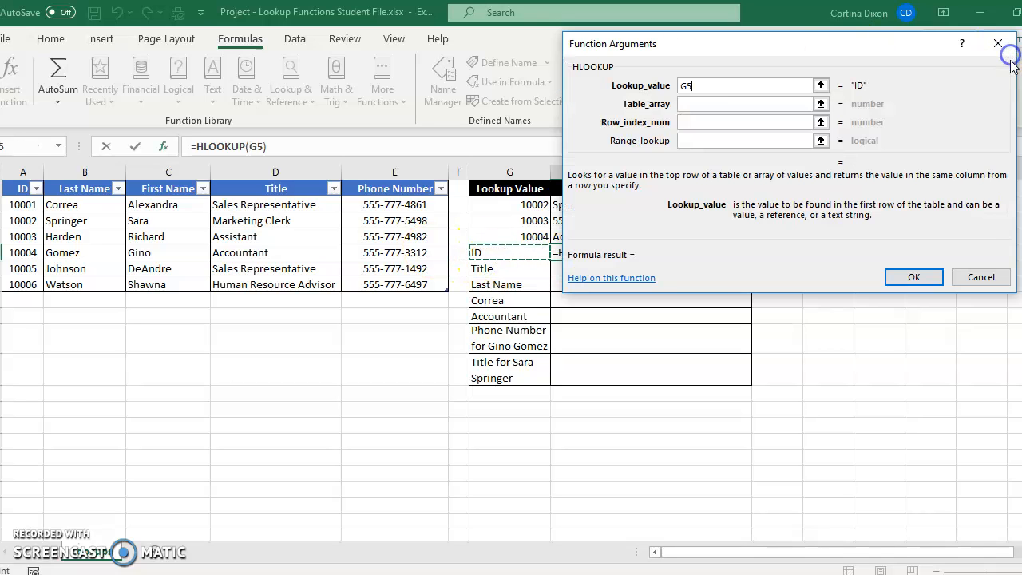
# - Set the table array of the H5 HLOOKUP to A1:E7
pyautogui.click(690, 105)
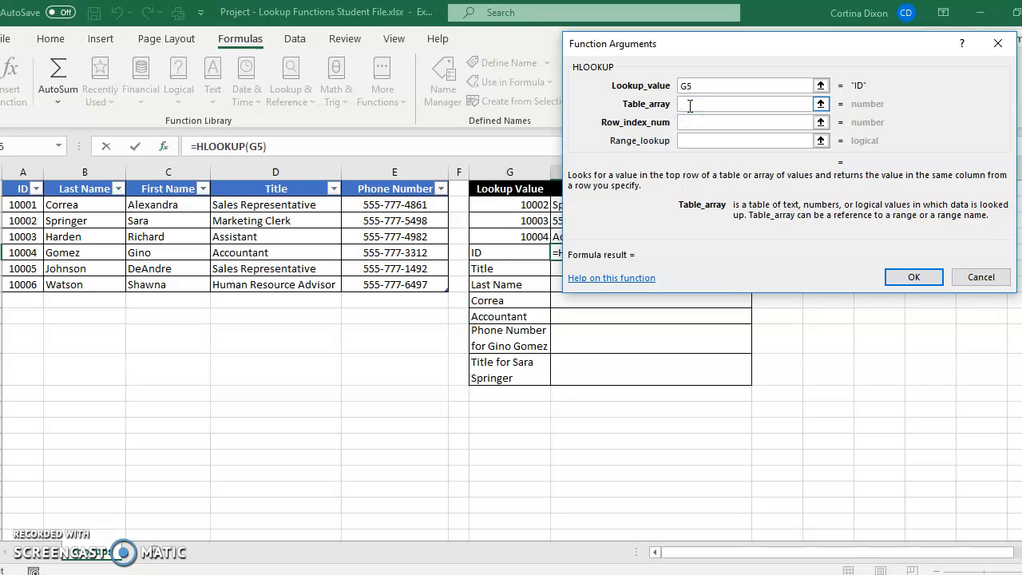
pyautogui.write('1:E7')
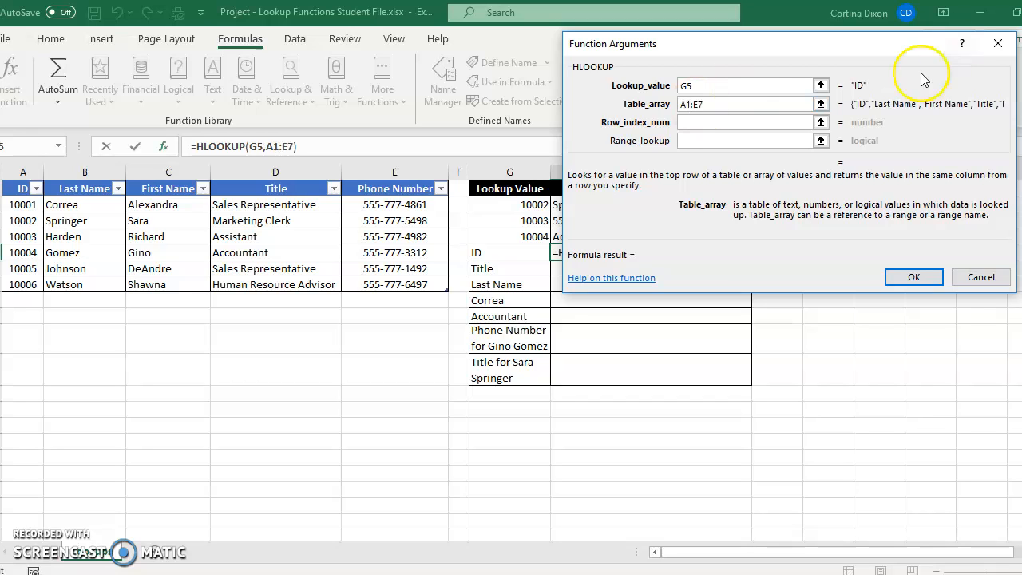
# - Complete the H5 HLOOKUP with row index number 5 and range lookup FALSE
pyautogui.click(722, 121)
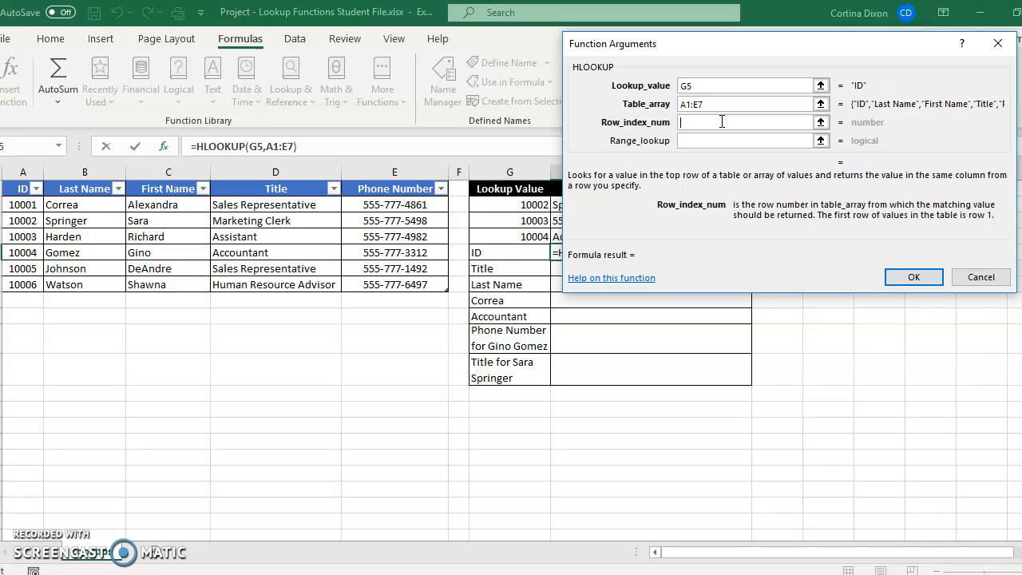
pyautogui.write('5')
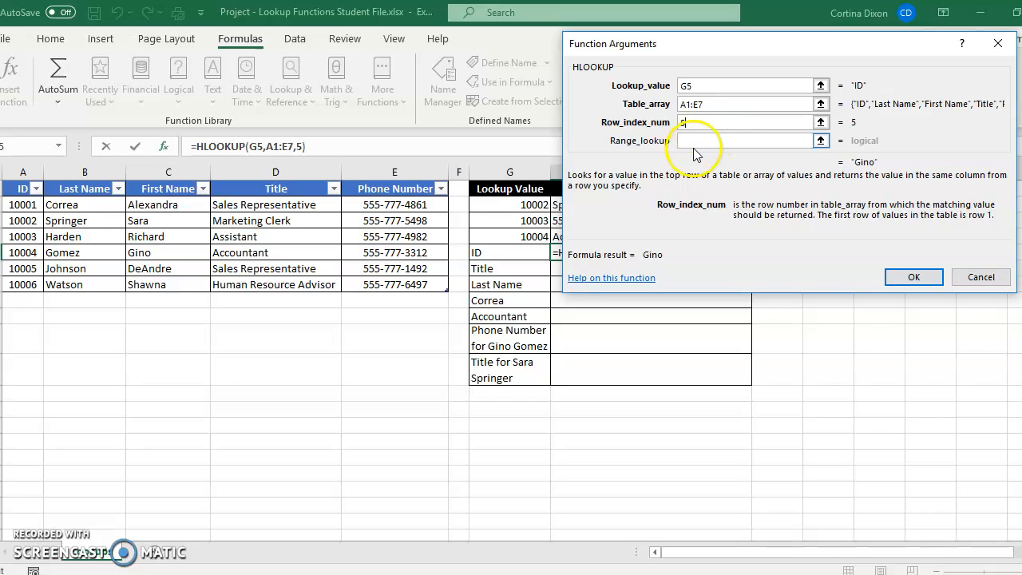
pyautogui.click(695, 141)
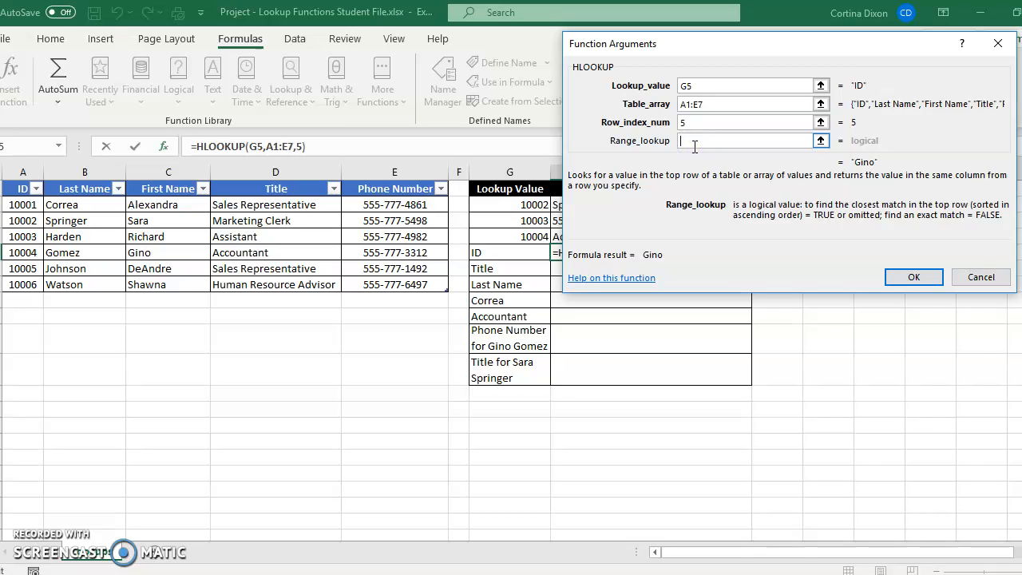
pyautogui.write('FALSE')
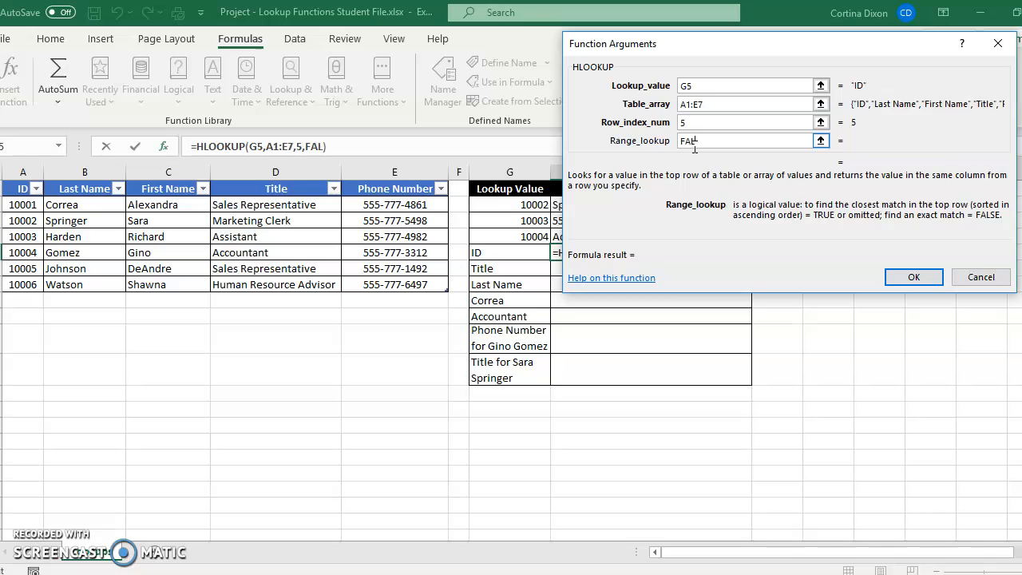
pyautogui.click(912, 276)
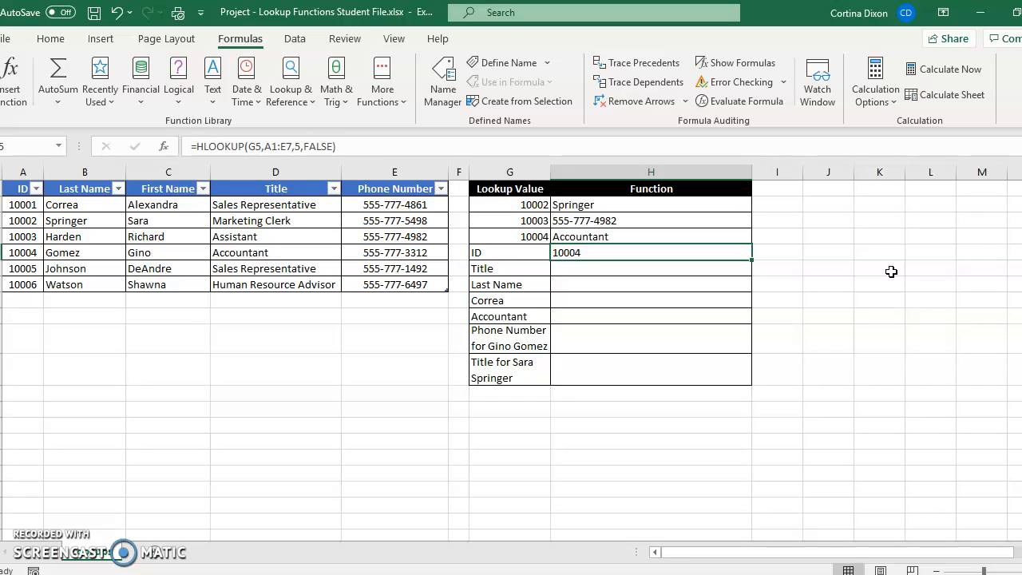
# - Insert an HLOOKUP function in cell H6 with G6 as the lookup value
pyautogui.click(572, 270)
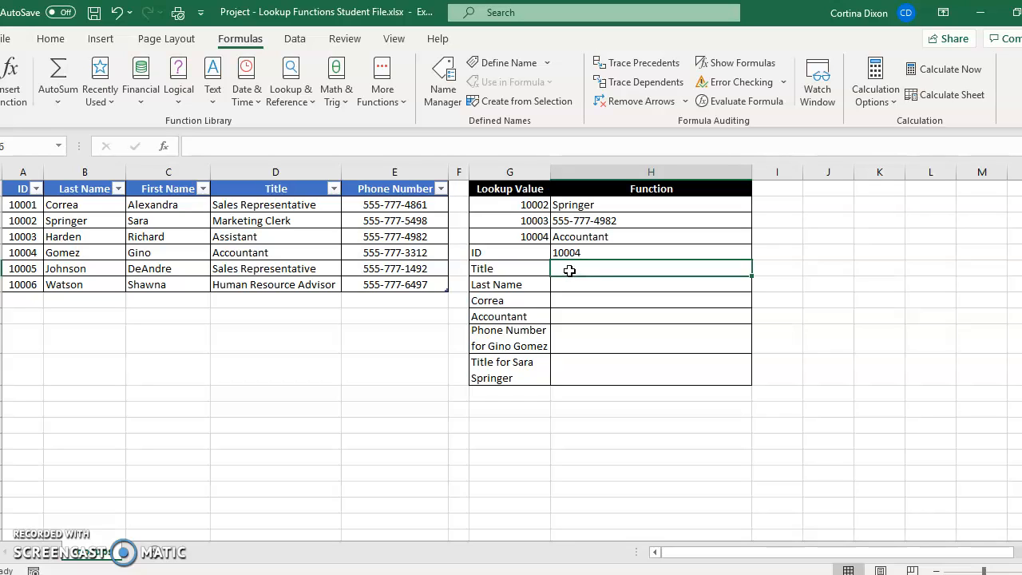
pyautogui.click(295, 101)
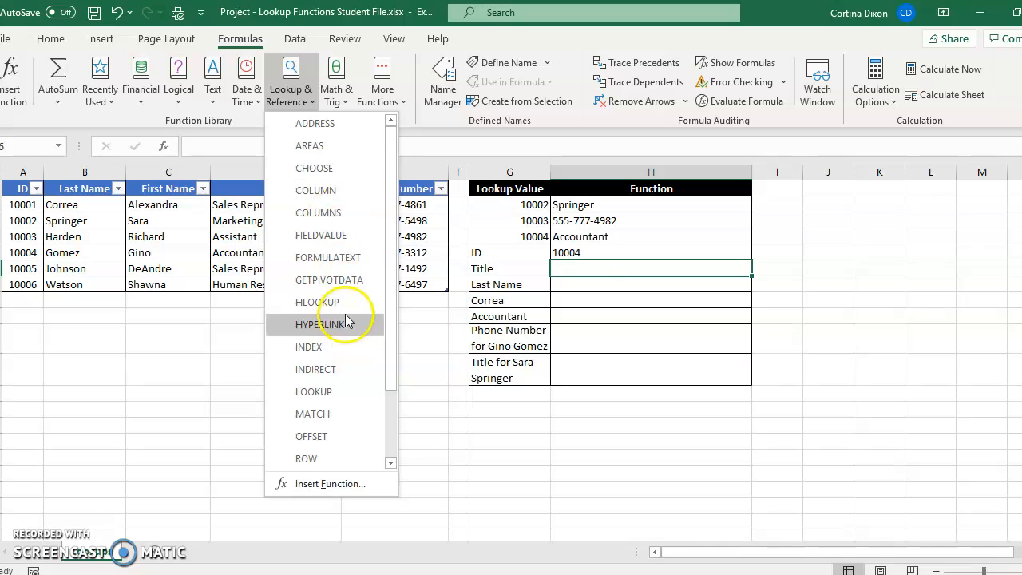
pyautogui.click(342, 302)
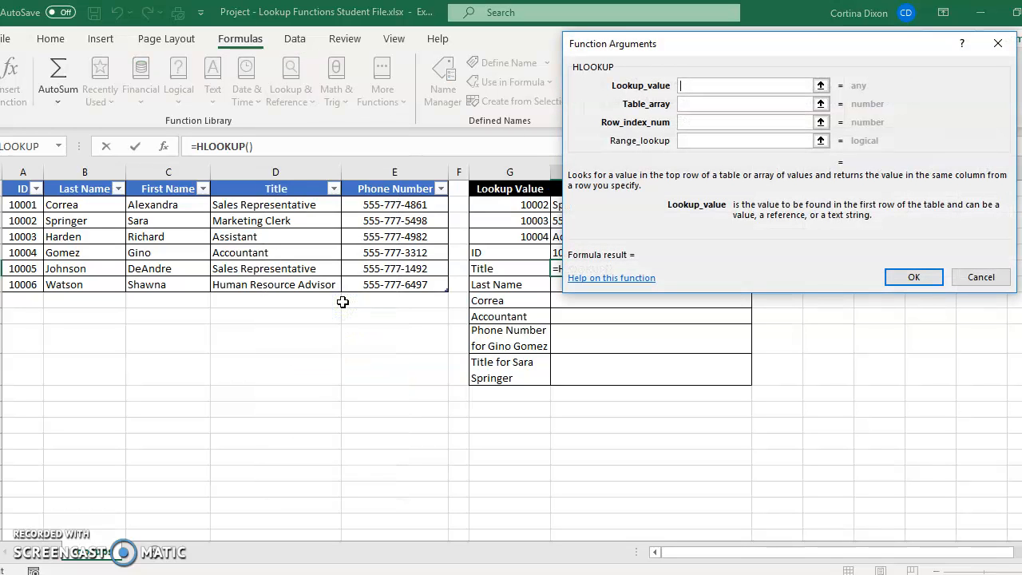
pyautogui.click(821, 85)
pyautogui.click(519, 271)
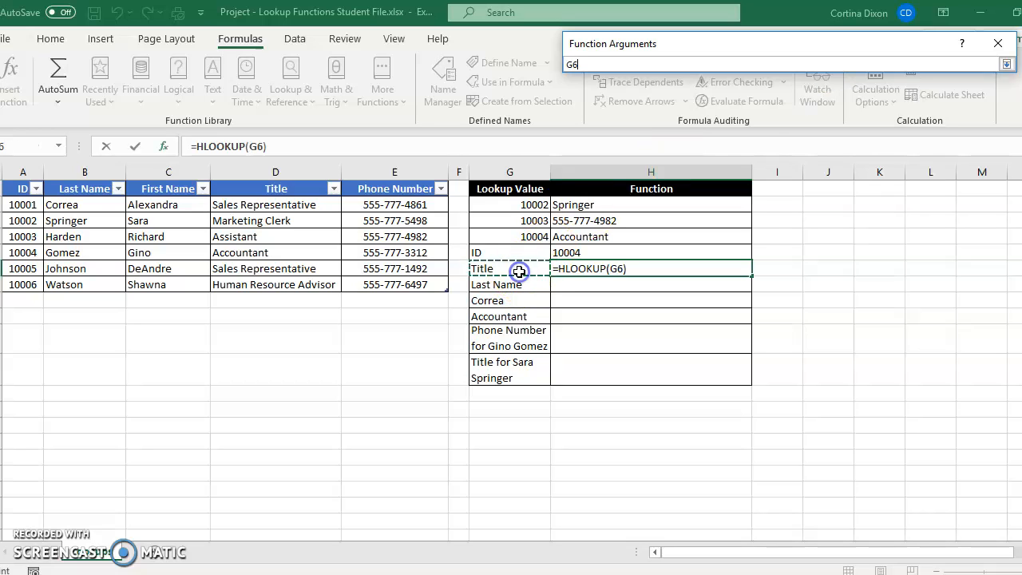
pyautogui.click(1006, 64)
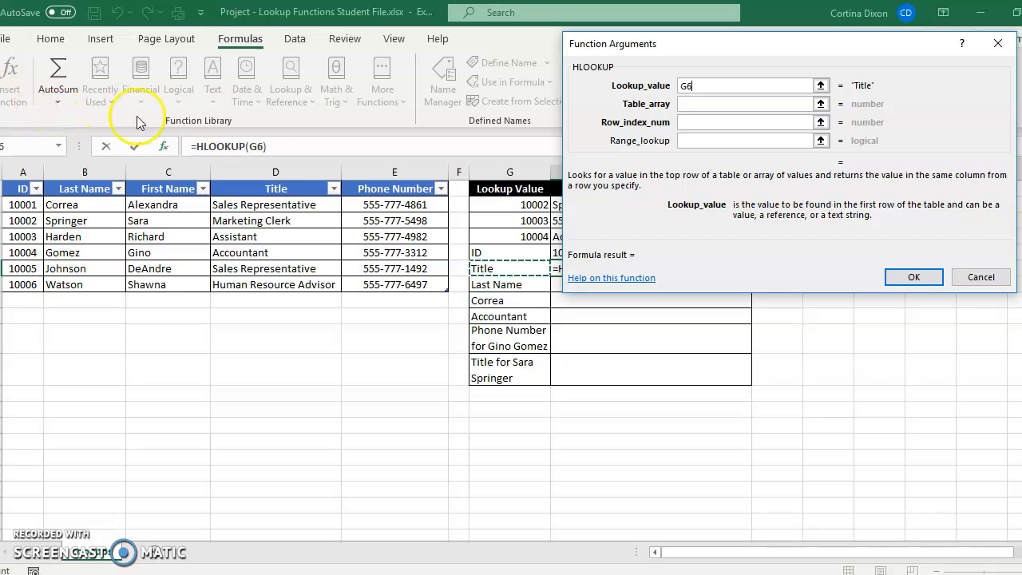
# - Set the table array of the H6 HLOOKUP to the whole employee table including headers, Table1[#All]
pyautogui.click(821, 104)
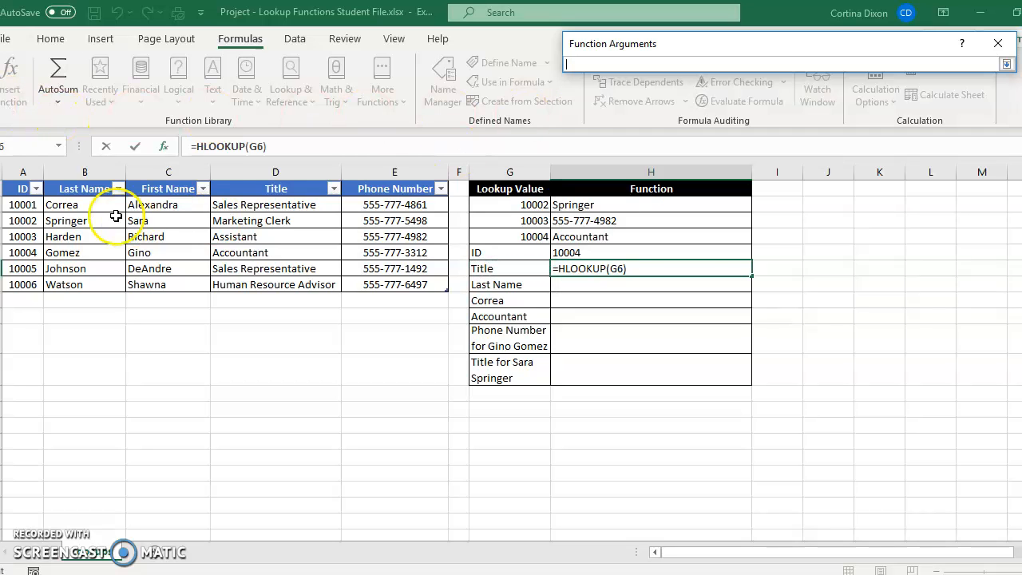
pyautogui.moveTo(22, 188); pyautogui.dragTo(402, 281)
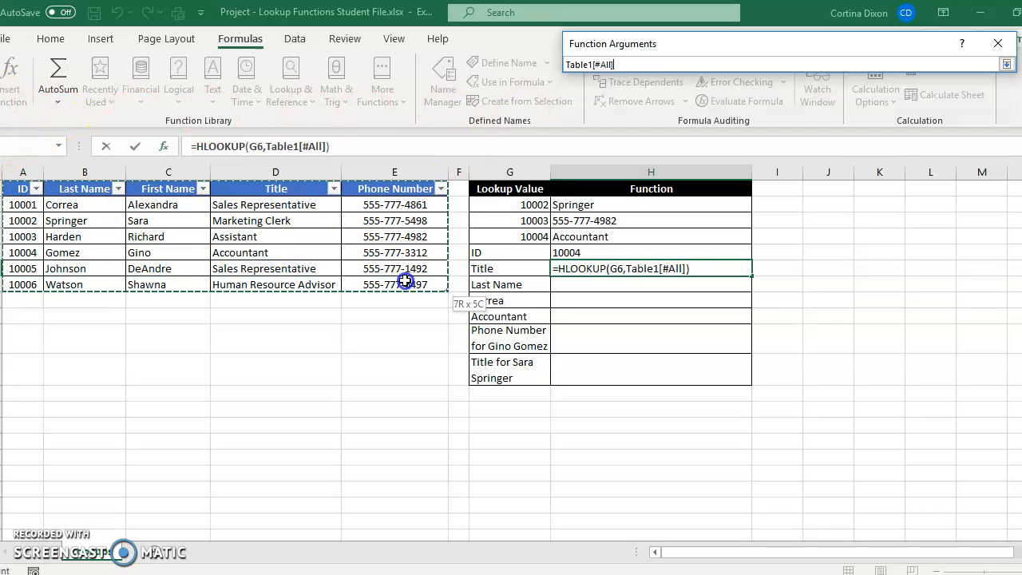
pyautogui.click(1007, 64)
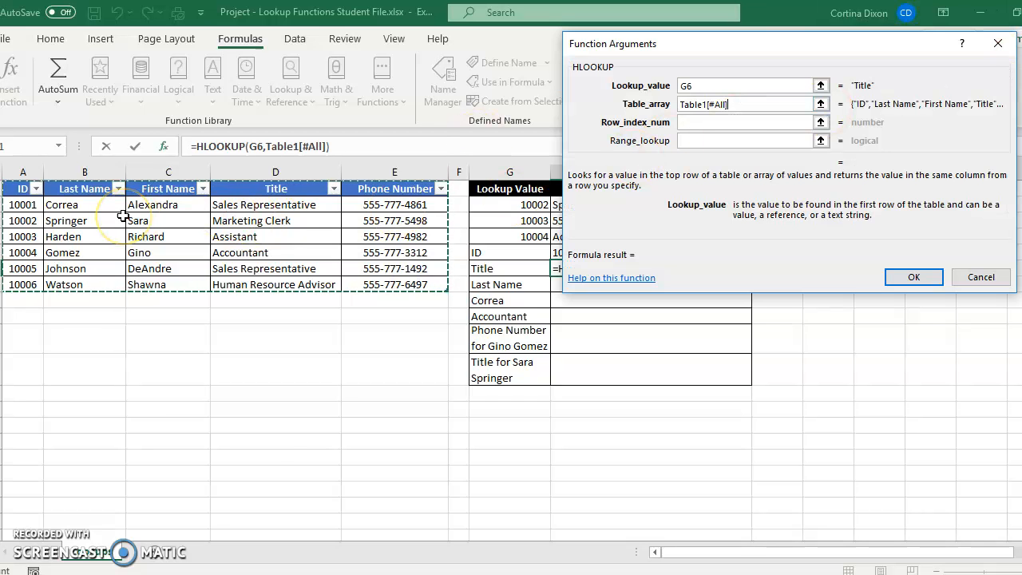
# - Complete the H6 HLOOKUP with row index number 3 and range lookup FALSE
pyautogui.click(679, 122)
pyautogui.write('3')
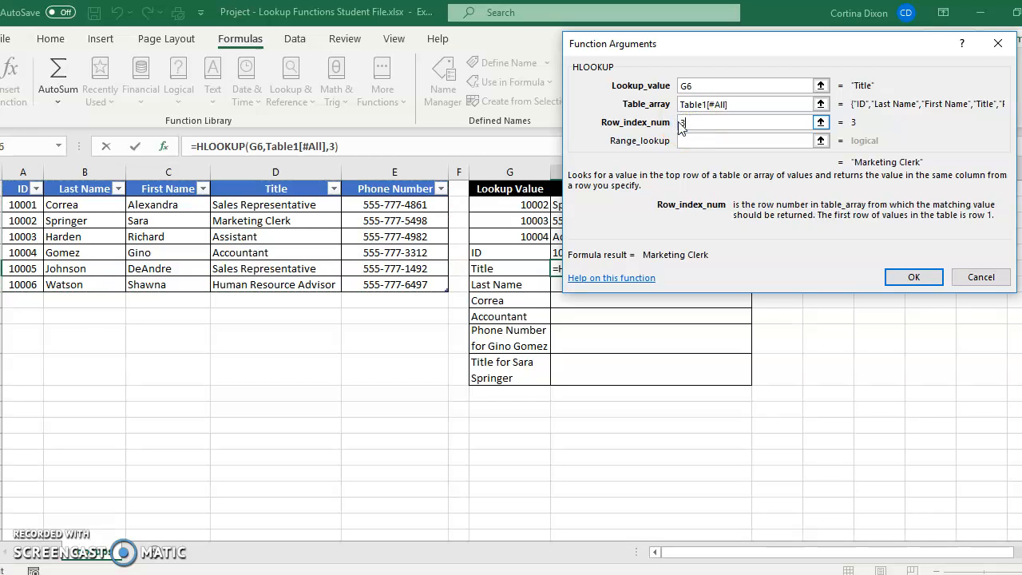
pyautogui.click(706, 140)
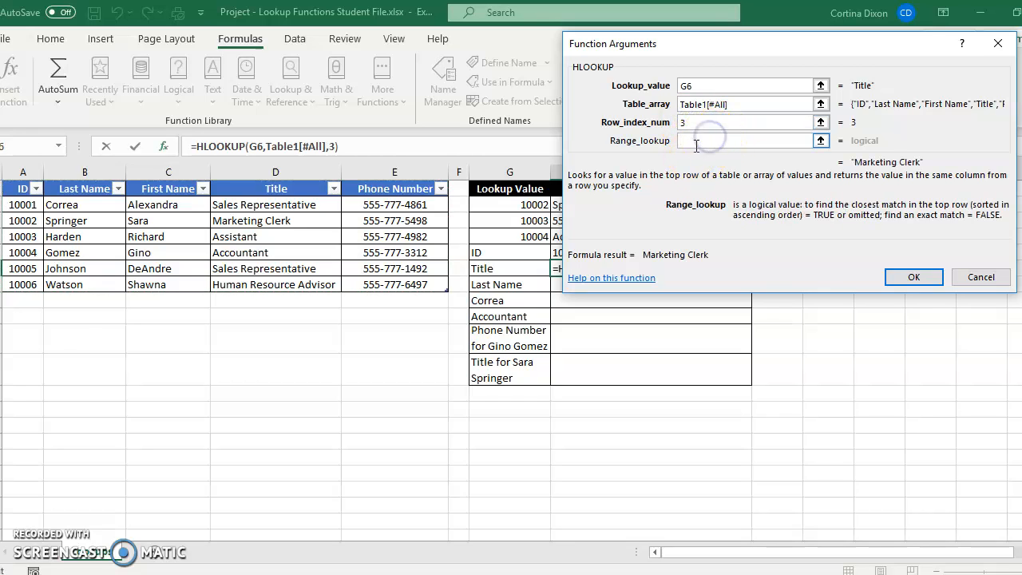
pyautogui.write('FALSE')
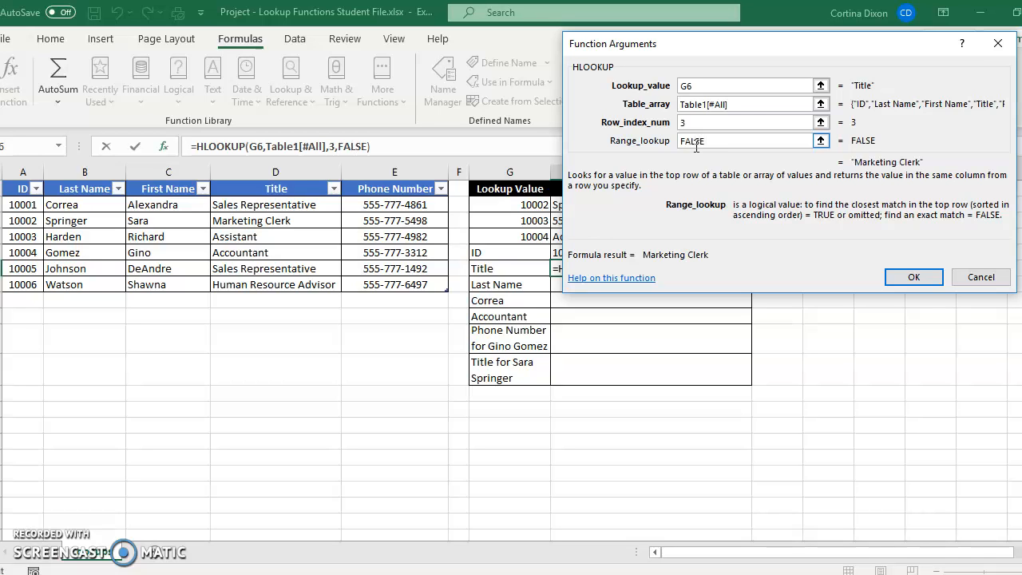
pyautogui.click(914, 276)
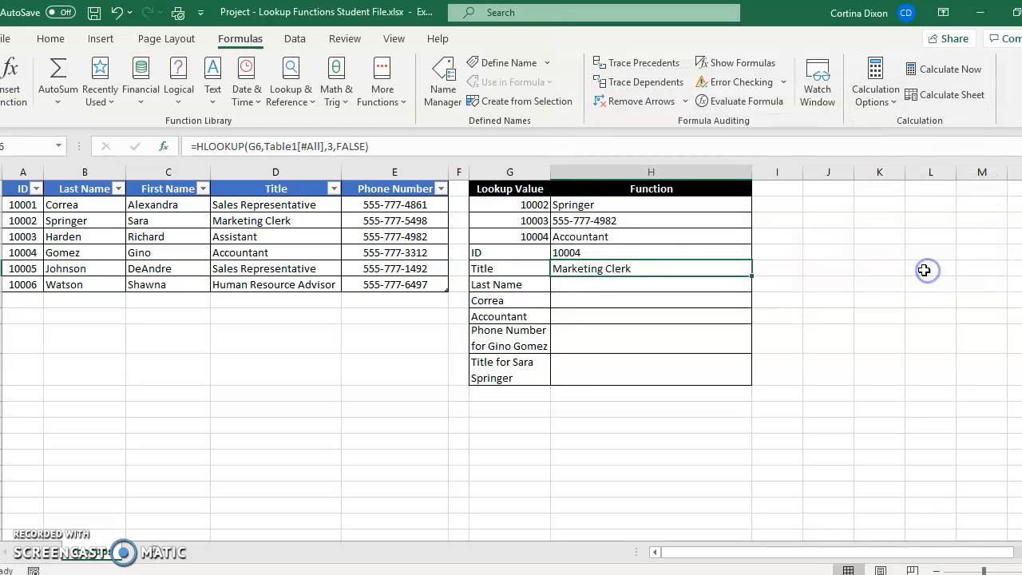
# - Insert an HLOOKUP function in cell H7 with G7 as the lookup value
pyautogui.click(552, 291)
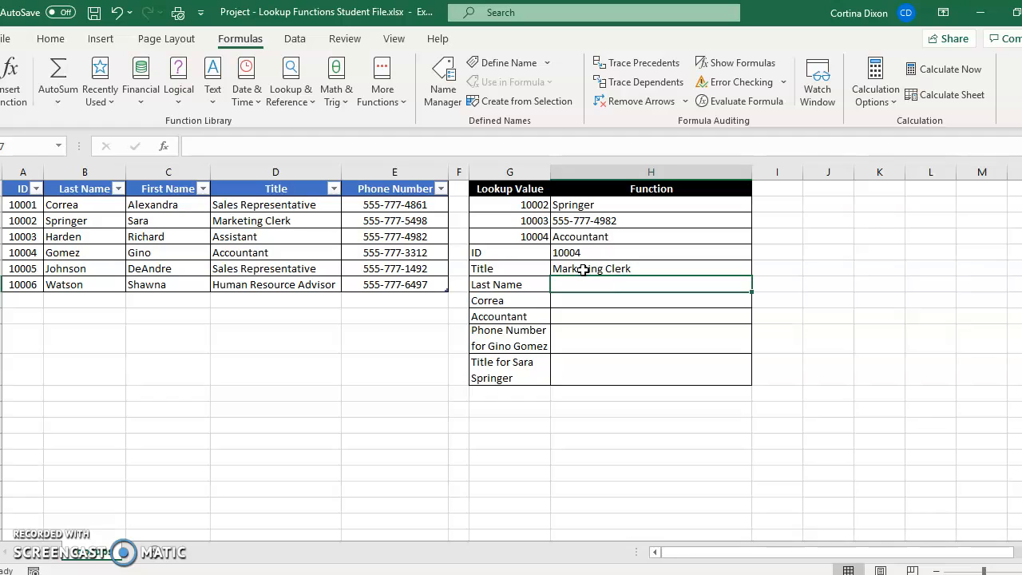
pyautogui.click(283, 93)
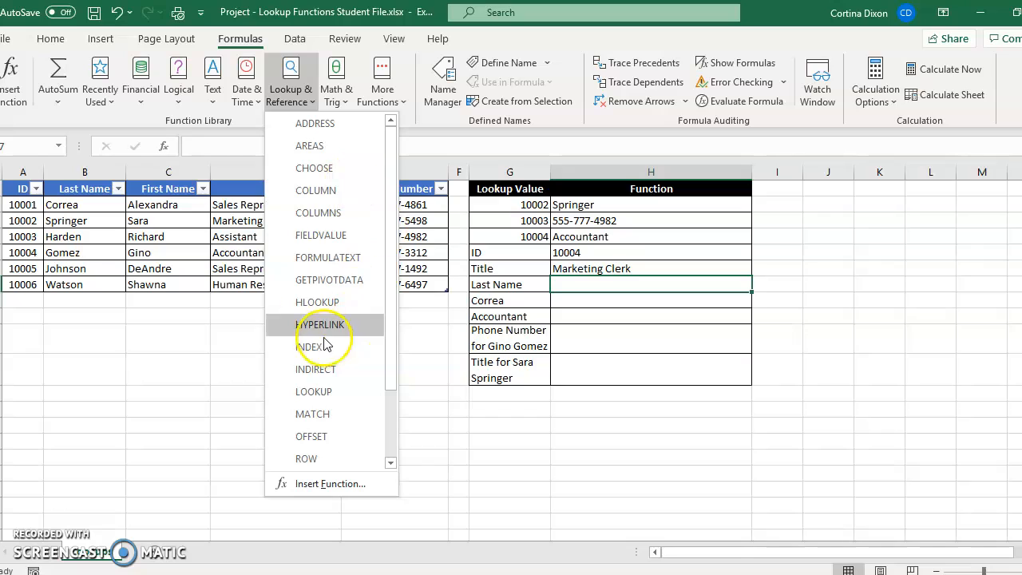
pyautogui.click(315, 304)
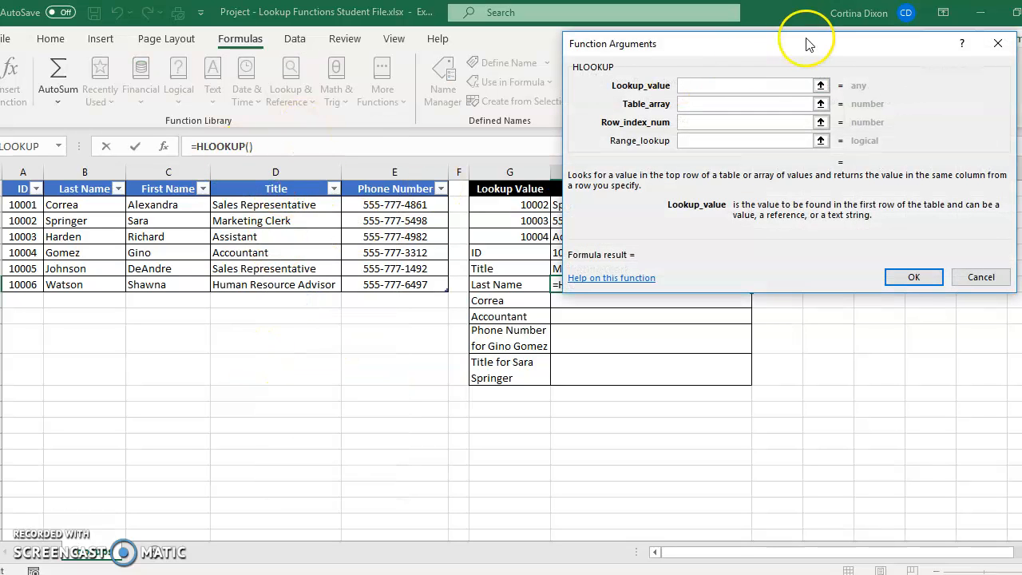
pyautogui.click(821, 85)
pyautogui.click(502, 290)
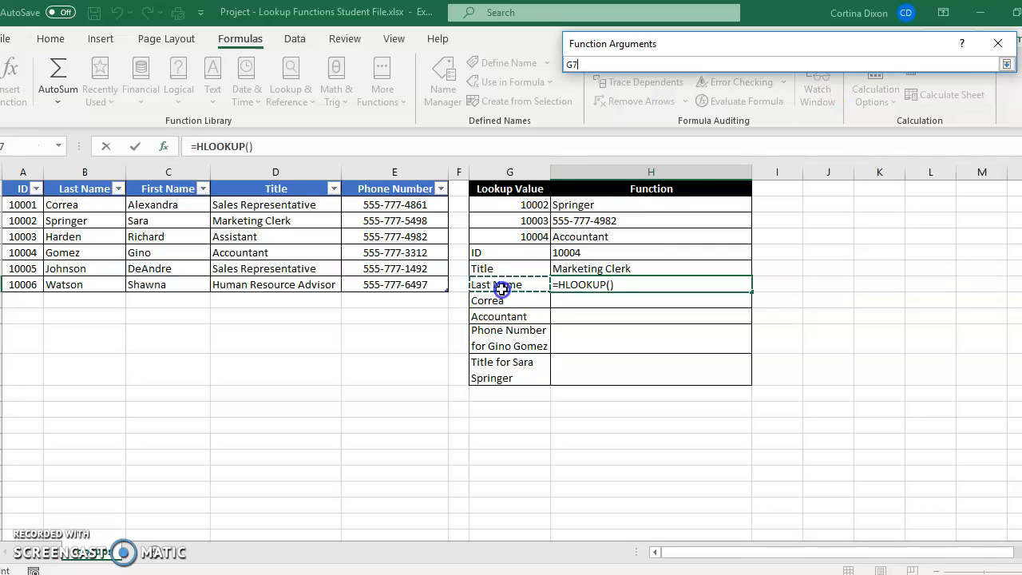
pyautogui.click(1004, 64)
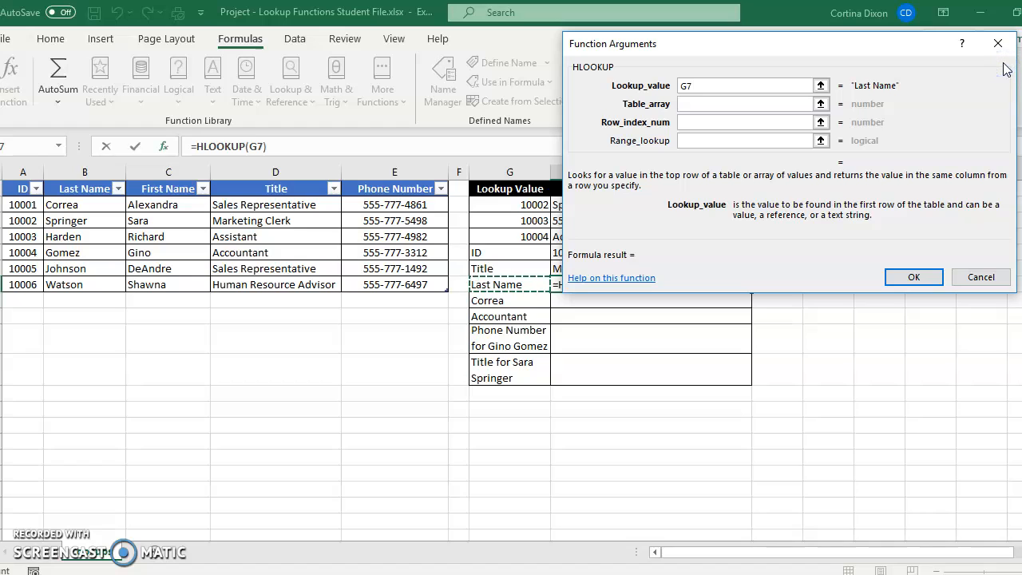
# - Set the table array of the H7 HLOOKUP to the whole employee table including headers, Table1[#All]
pyautogui.click(820, 103)
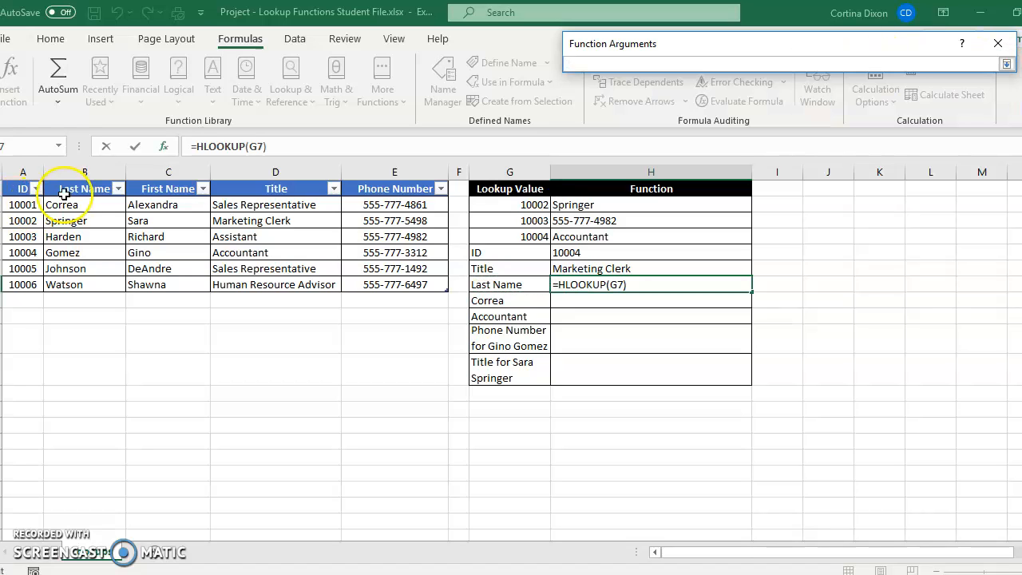
pyautogui.moveTo(20, 188); pyautogui.dragTo(400, 279)
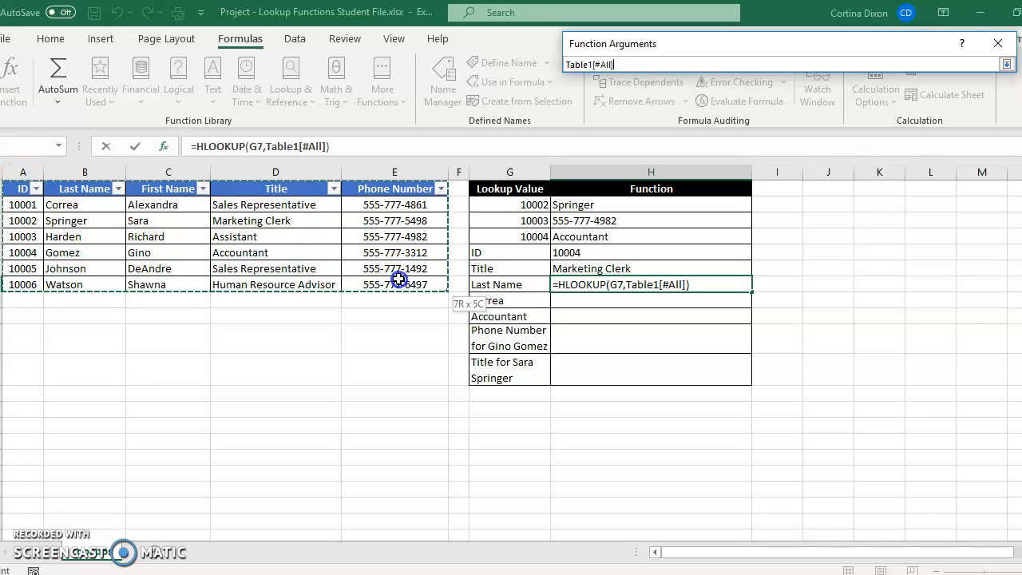
pyautogui.click(1007, 64)
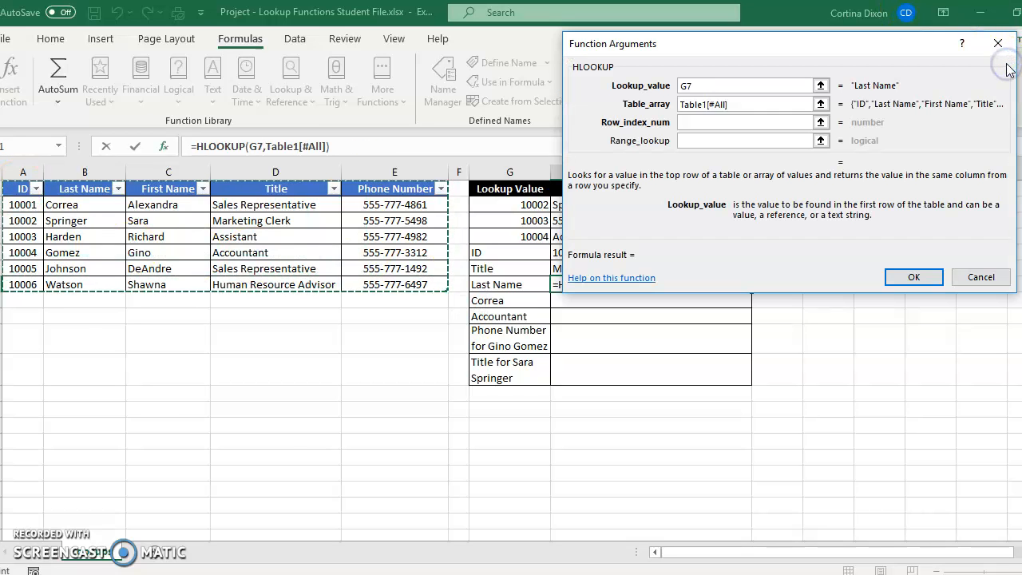
# - Complete the H7 HLOOKUP with row index number 7 and range lookup FALSE
pyautogui.click(722, 121)
pyautogui.write('7')
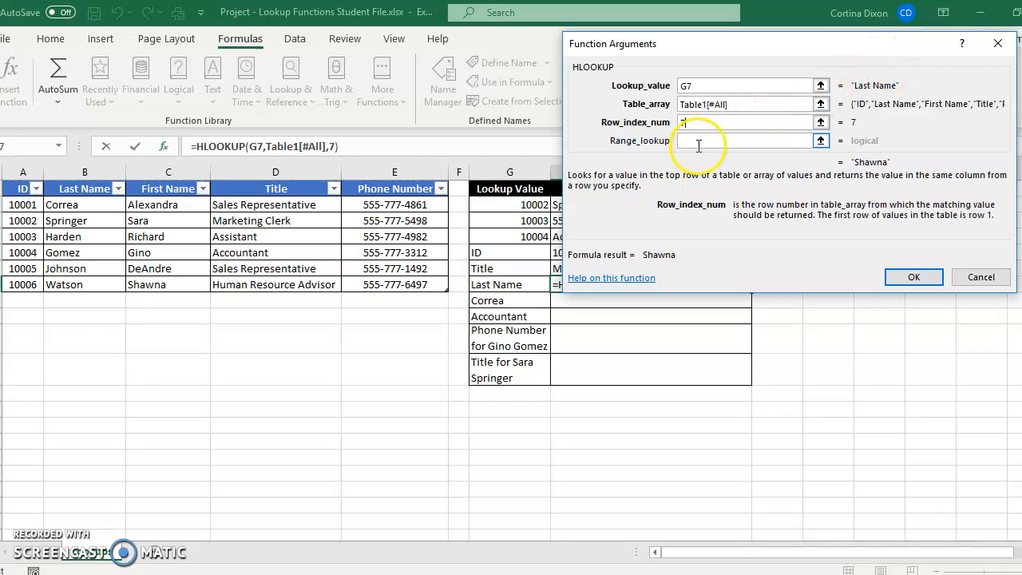
pyautogui.click(698, 141)
pyautogui.write('FALSE')
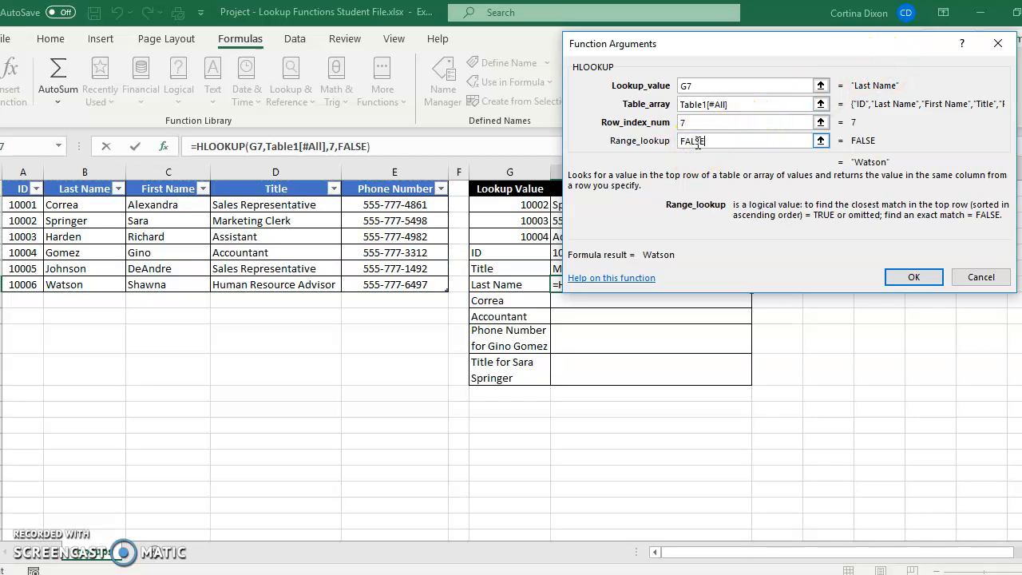
pyautogui.click(915, 276)
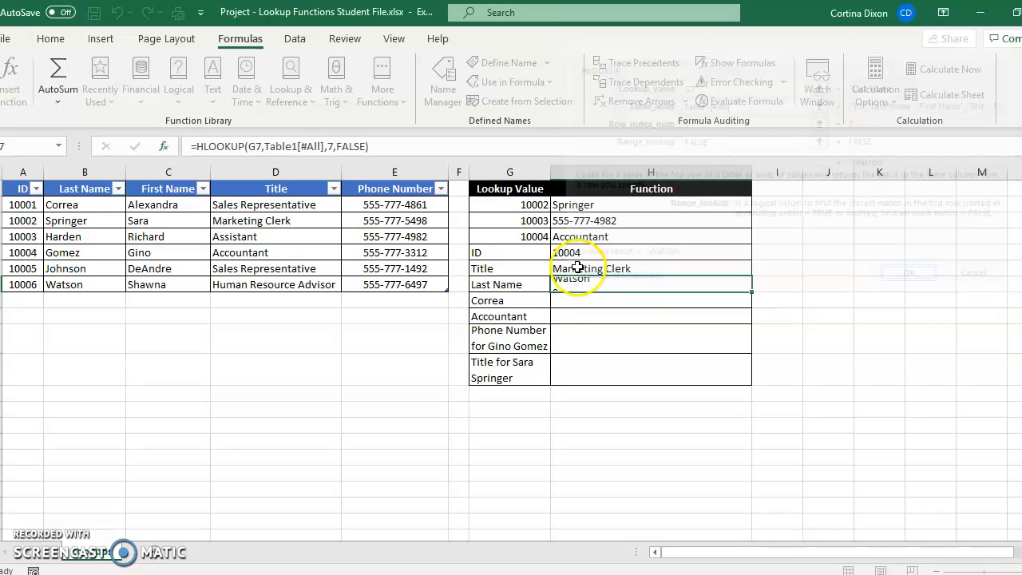
# - Try a MATCH function in cell H8 with the last name listed in G8 as the text lookup value
pyautogui.click(564, 302)
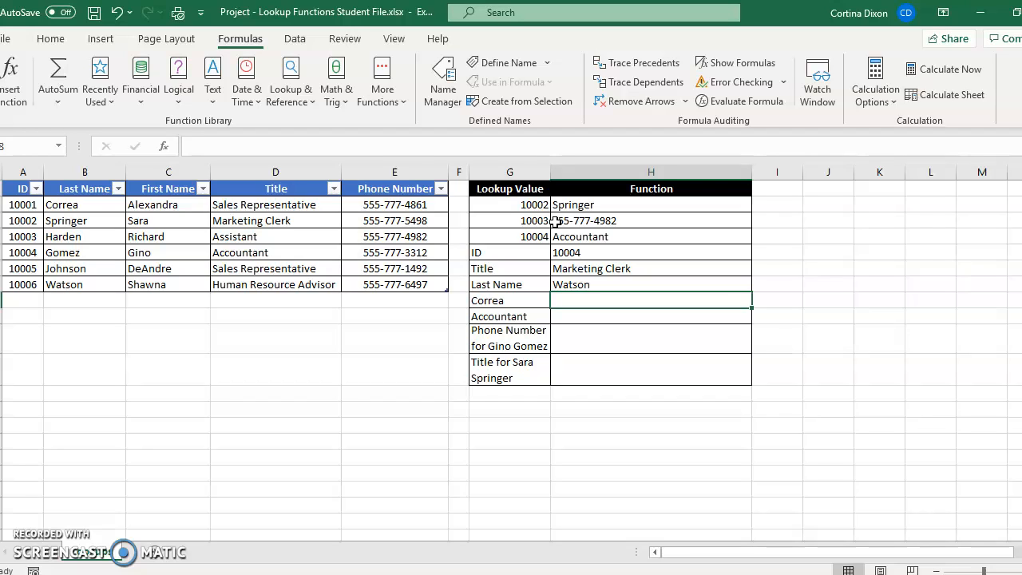
pyautogui.click(288, 97)
pyautogui.click(338, 412)
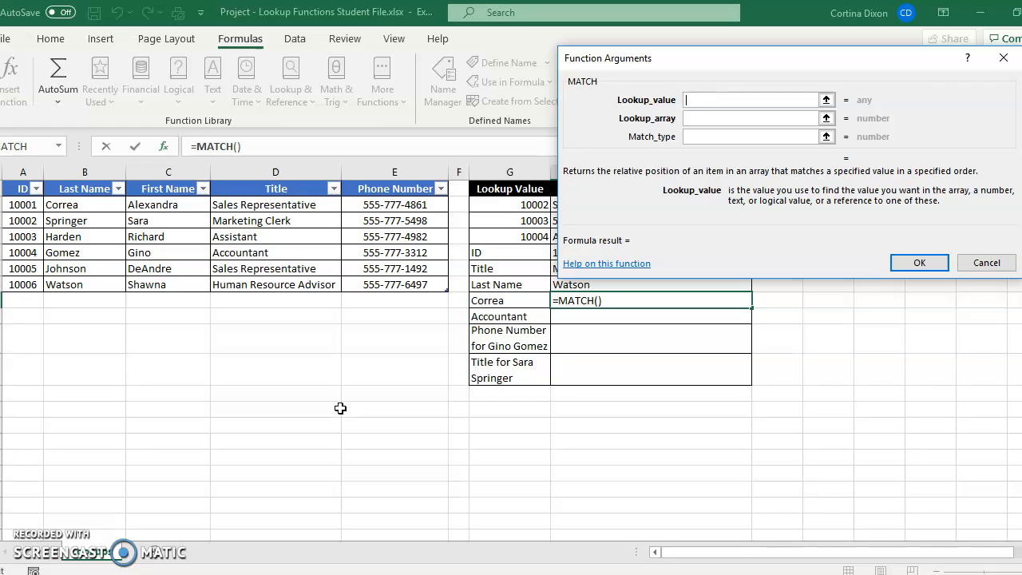
pyautogui.click(308, 410)
pyautogui.write('cO')
pyautogui.press('BackSpace')
pyautogui.press('BackSpace')
pyautogui.press('BackSpace')
pyautogui.press('BackSpace')
pyautogui.press('BackSpace')
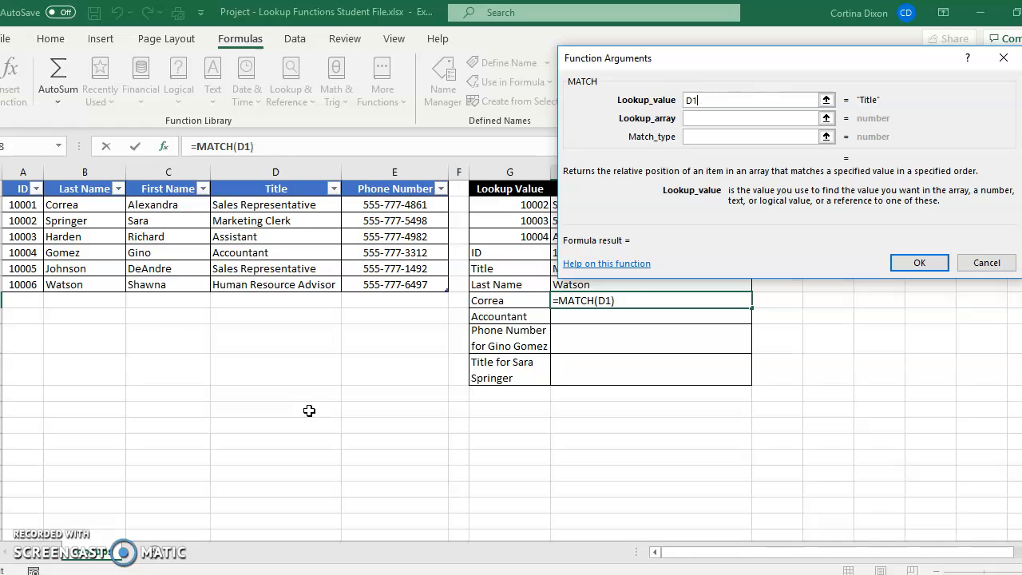
pyautogui.write('cO')
pyautogui.press('BackSpace')
pyautogui.press('BackSpace')
pyautogui.write('Correa')
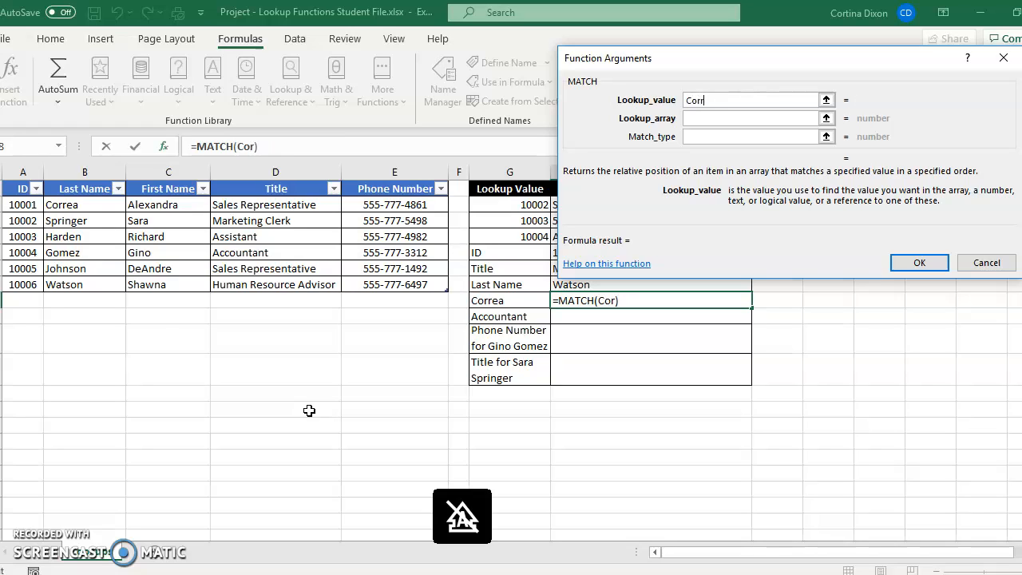
# - Try the H8 MATCH with lookup array Table1[[#All],[First Name]] and match type 0, and clear the formula
pyautogui.click(825, 100)
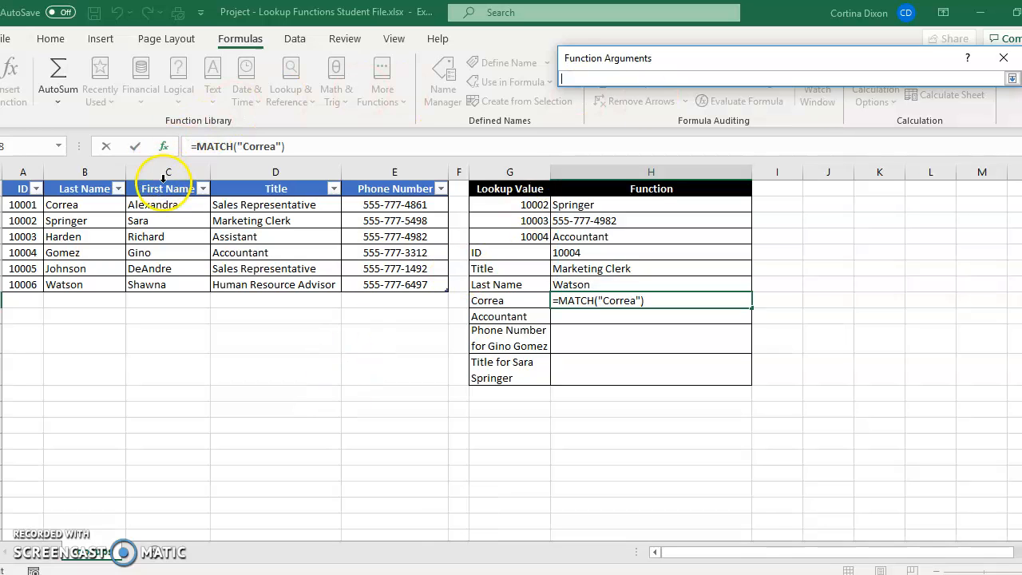
pyautogui.moveTo(153, 188); pyautogui.dragTo(166, 281)
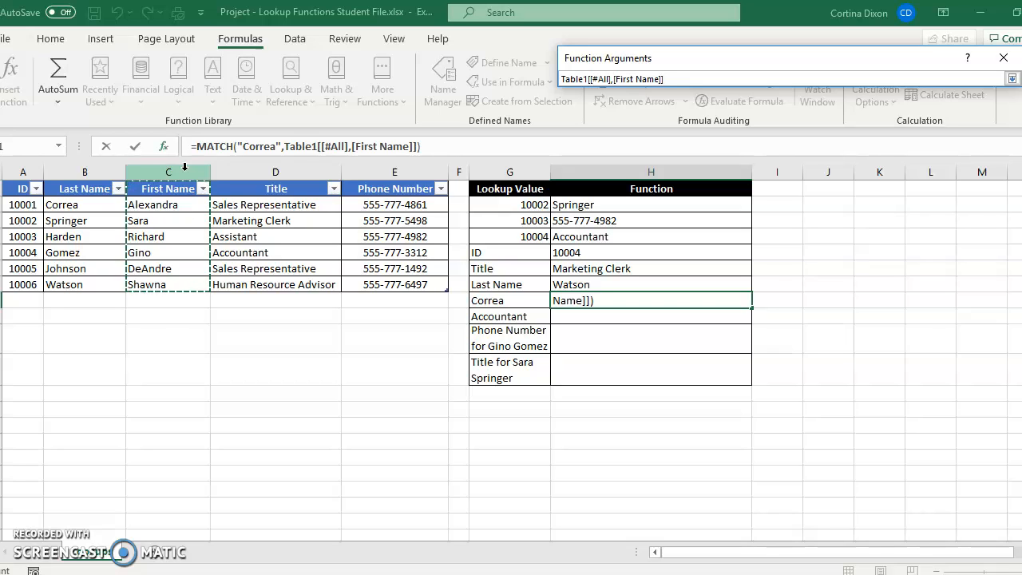
pyautogui.click(1012, 78)
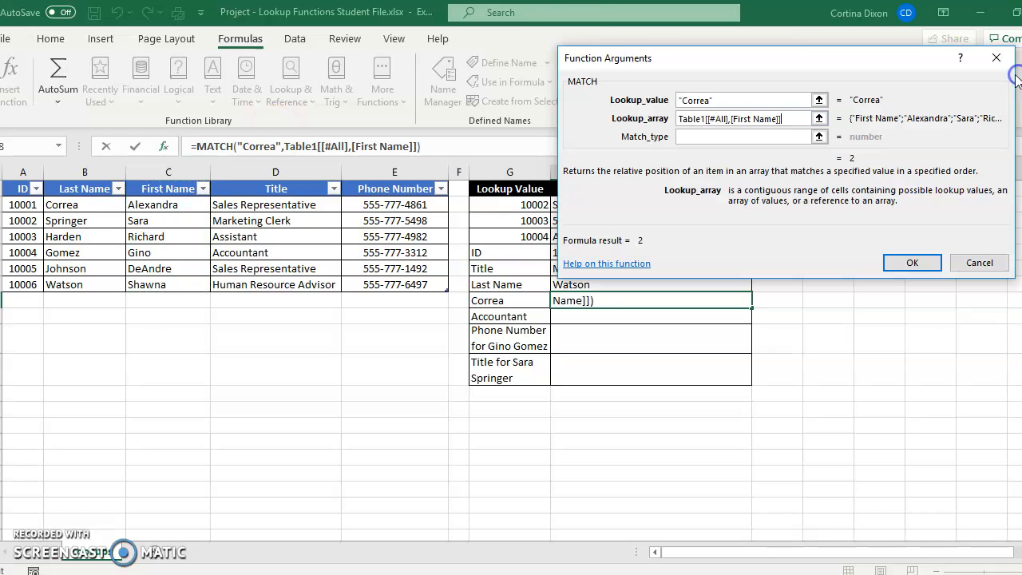
pyautogui.click(695, 138)
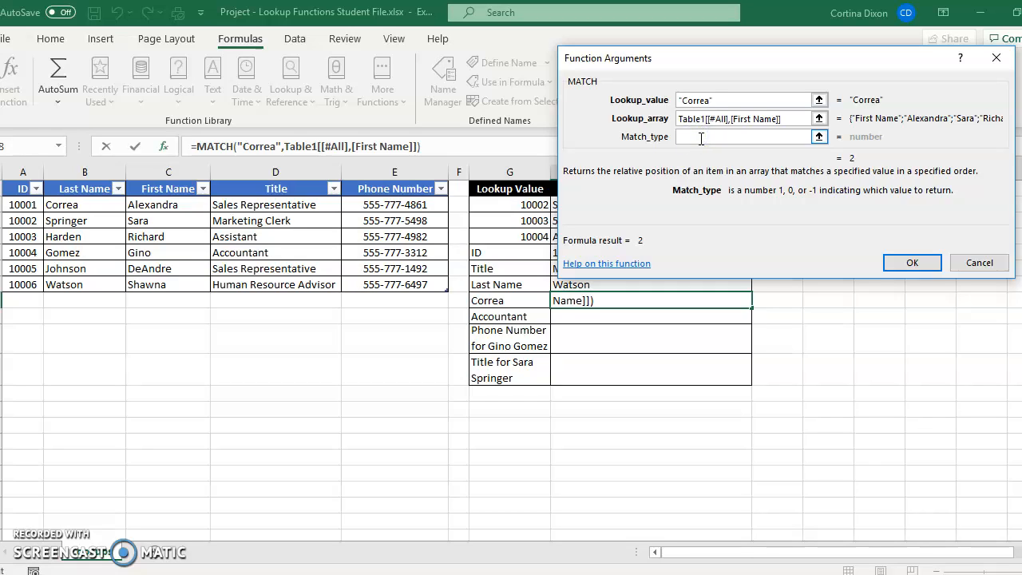
pyautogui.write('0')
pyautogui.press('Tab')
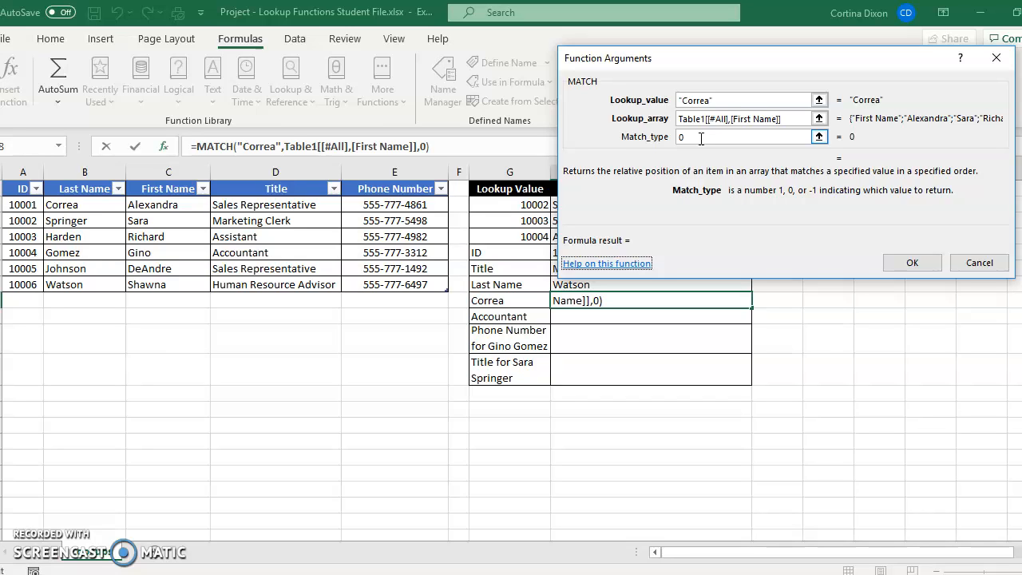
pyautogui.click(818, 138)
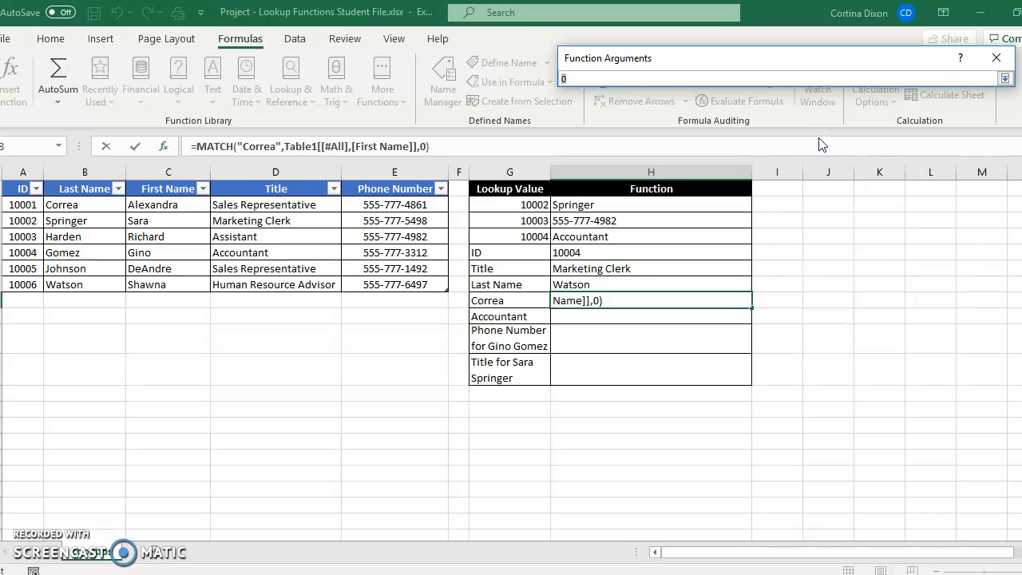
pyautogui.click(1005, 77)
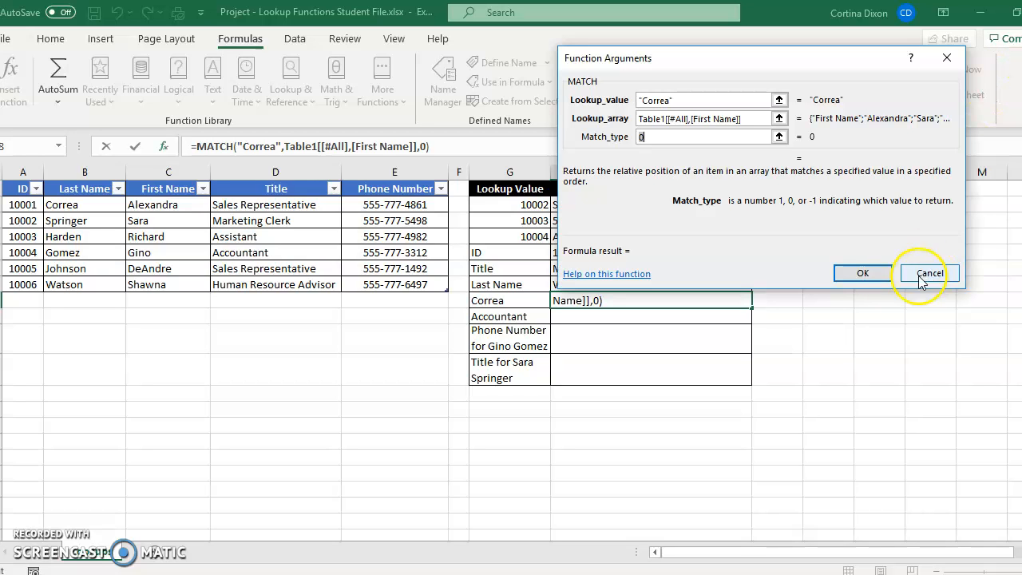
pyautogui.click(859, 273)
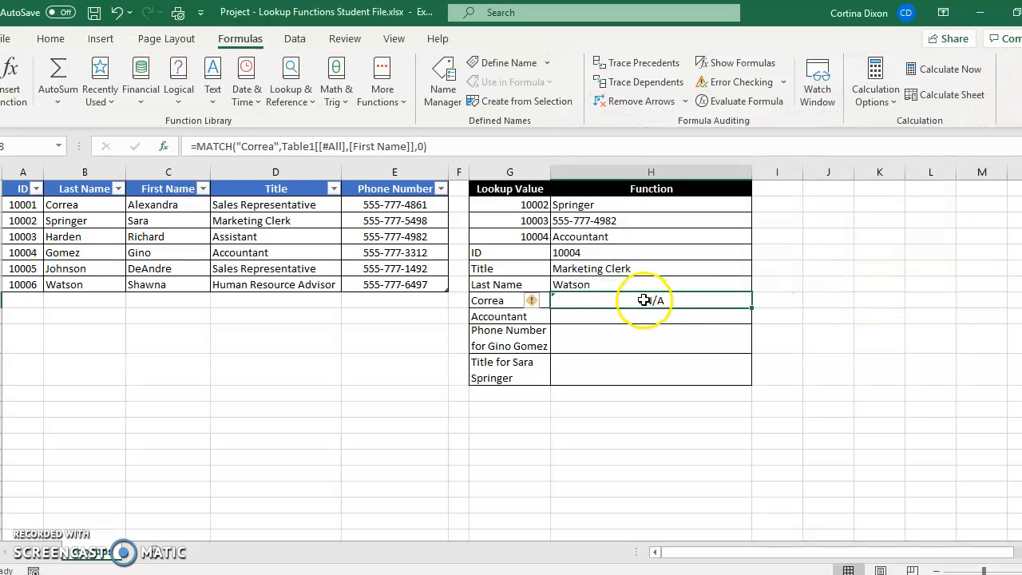
pyautogui.press('BackSpace')
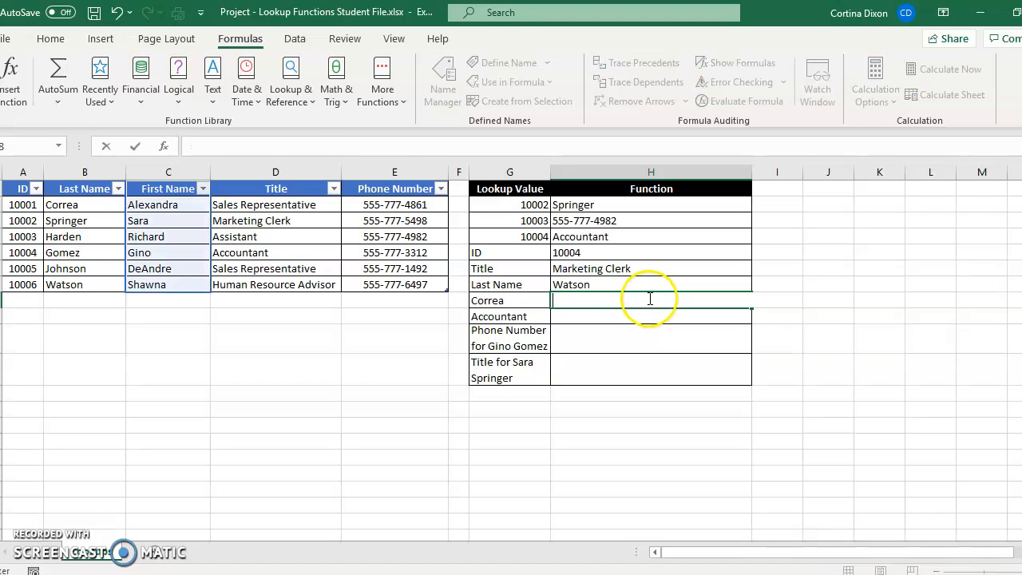
# - Insert a MATCH function in cell H8 with the last name listed in G8, in quotation marks, as the lookup value
pyautogui.click(302, 108)
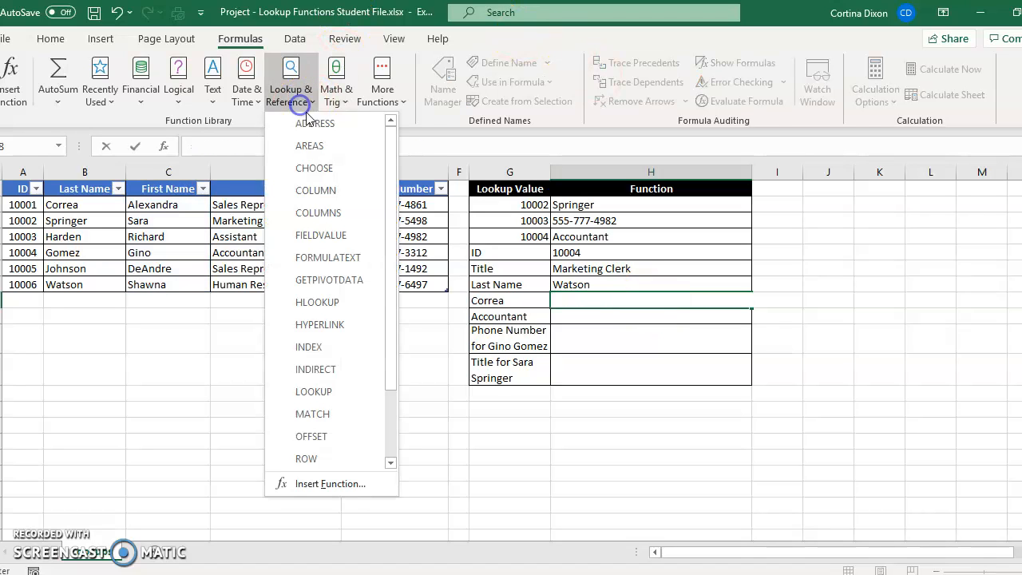
pyautogui.click(320, 415)
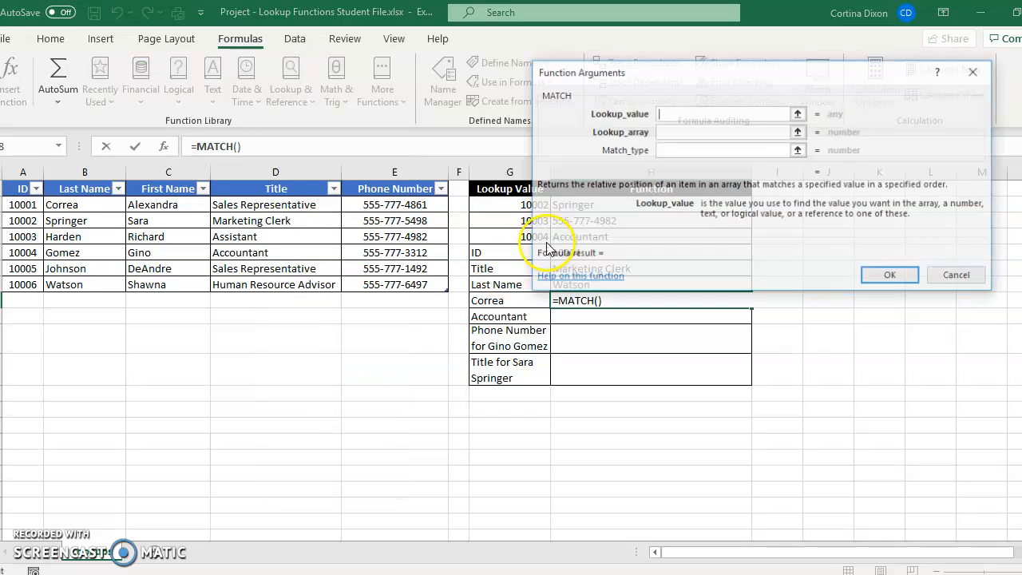
pyautogui.write('"Correa')
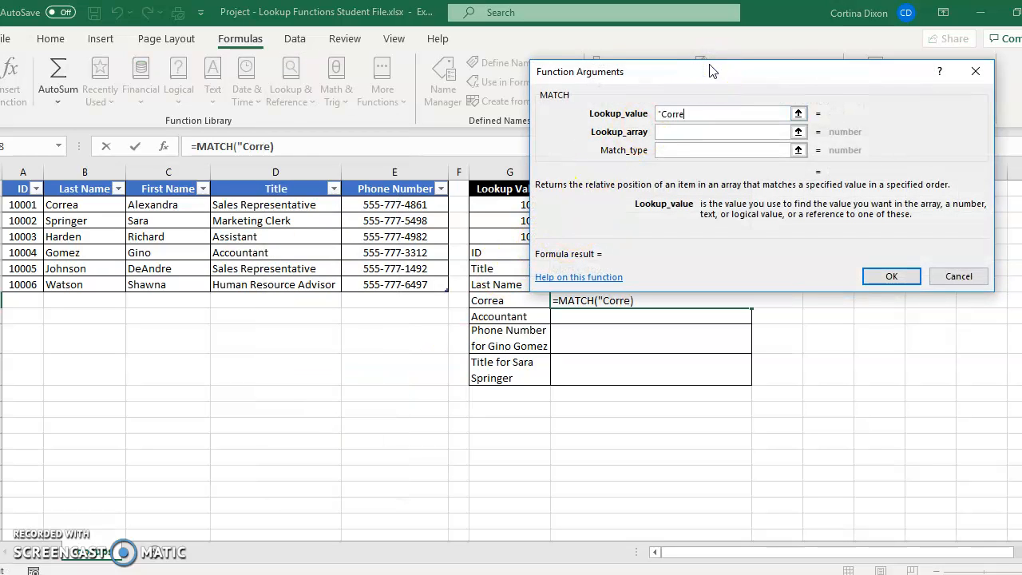
# - Complete the H8 MATCH with the Last Name column including its header, Table1[[#All],[Last Name]], as lookup array and match type 0
pyautogui.click(798, 132)
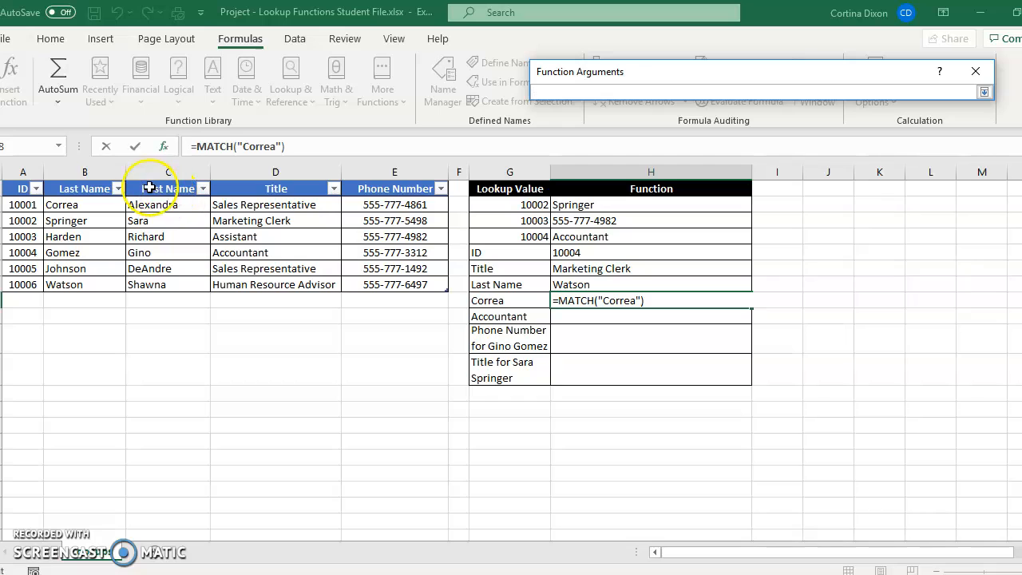
pyautogui.moveTo(85, 189); pyautogui.dragTo(72, 285)
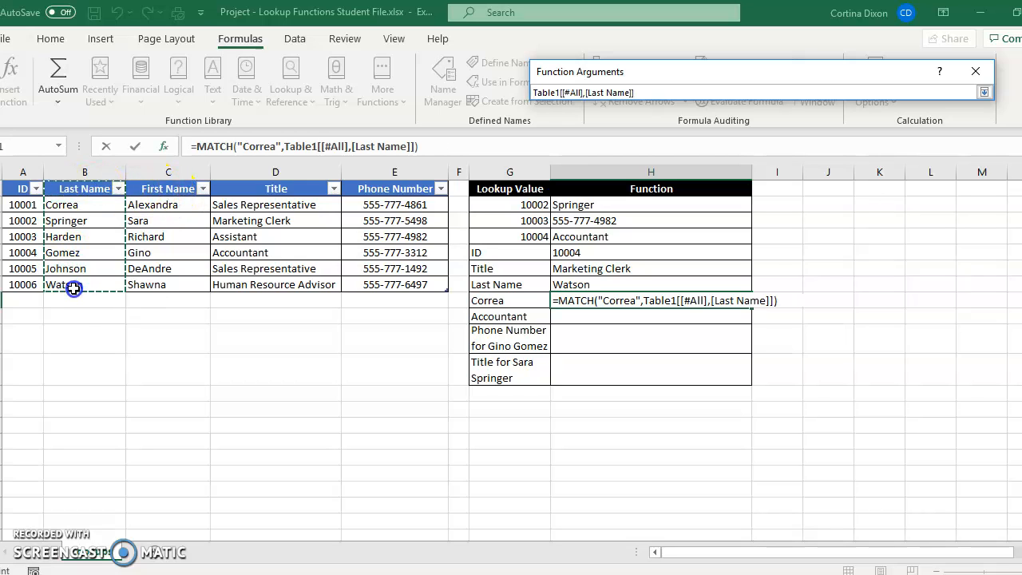
pyautogui.click(984, 92)
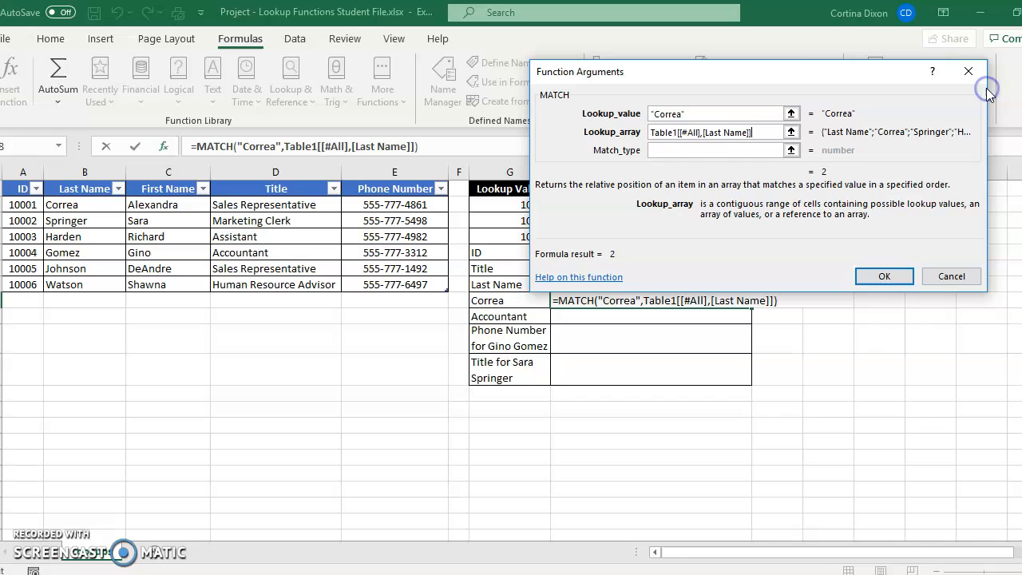
pyautogui.click(664, 151)
pyautogui.write('0')
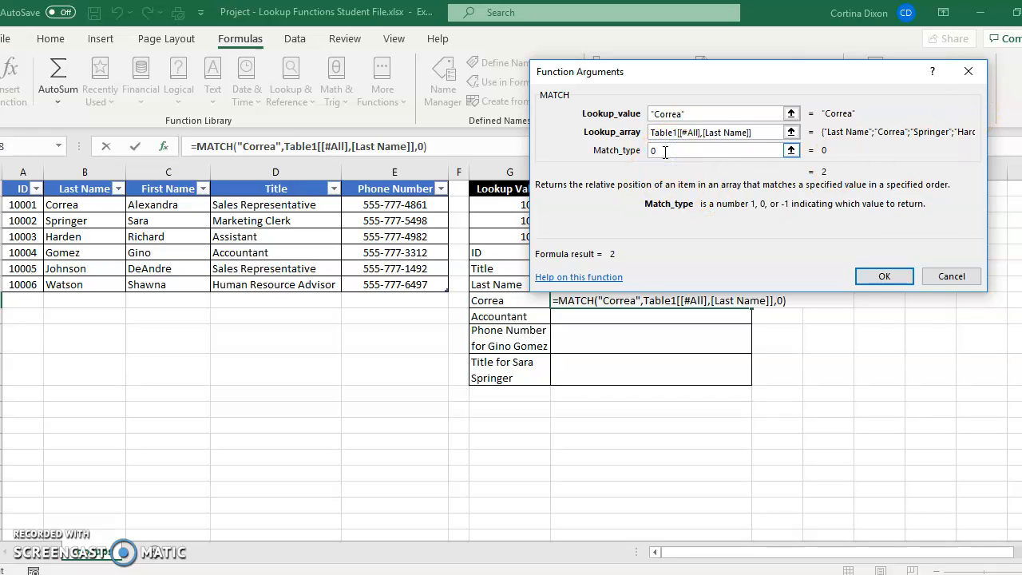
pyautogui.click(893, 276)
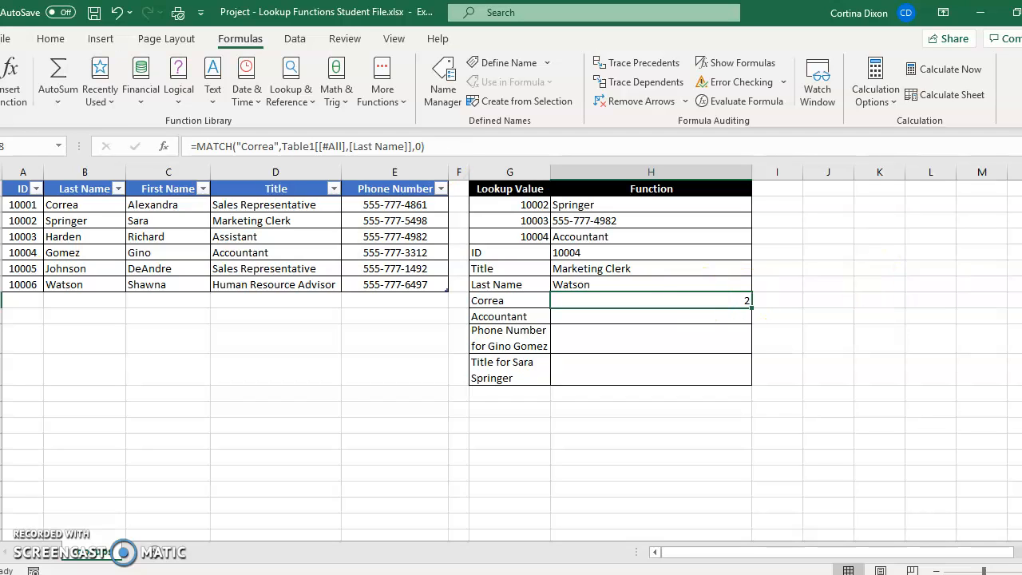
# - Insert a MATCH function in cell H9 with "Accountant" as the lookup value
pyautogui.click(570, 324)
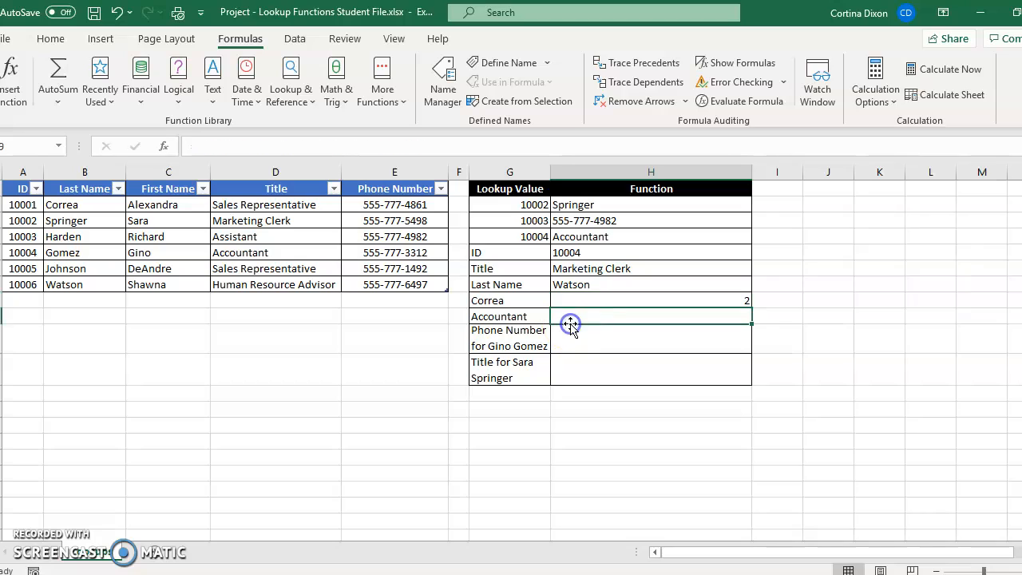
pyautogui.click(298, 104)
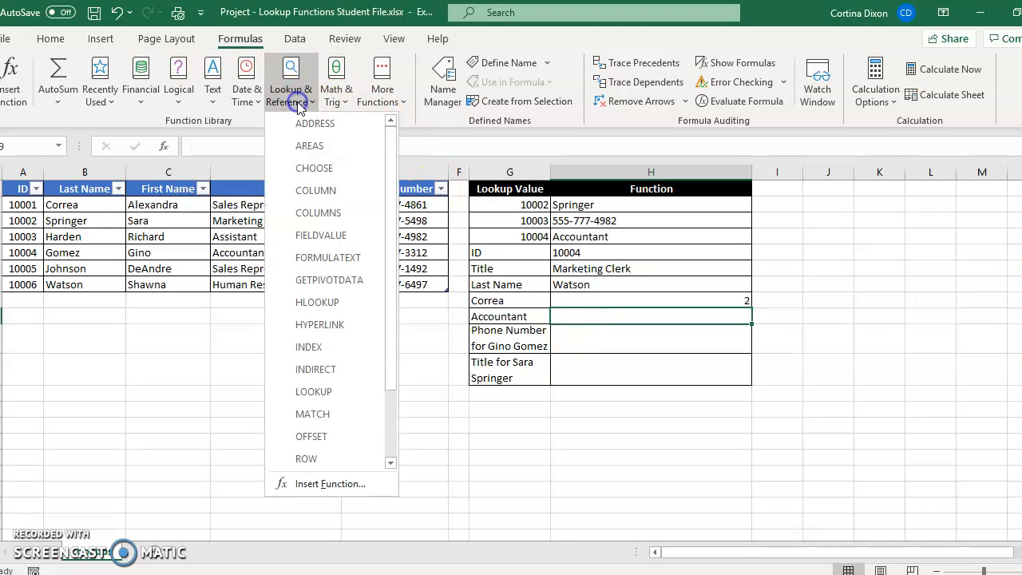
pyautogui.click(314, 413)
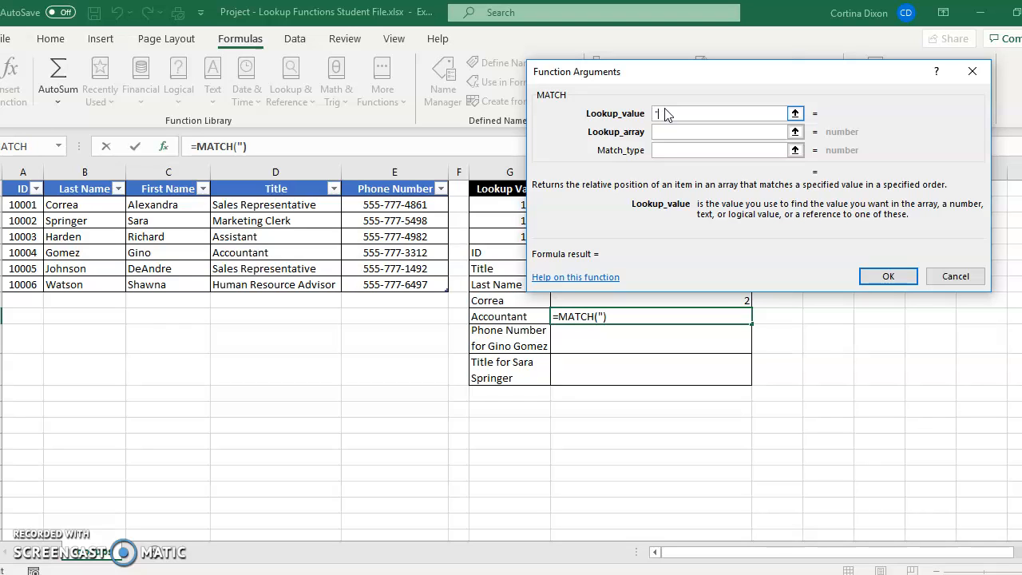
pyautogui.write('Accountant"')
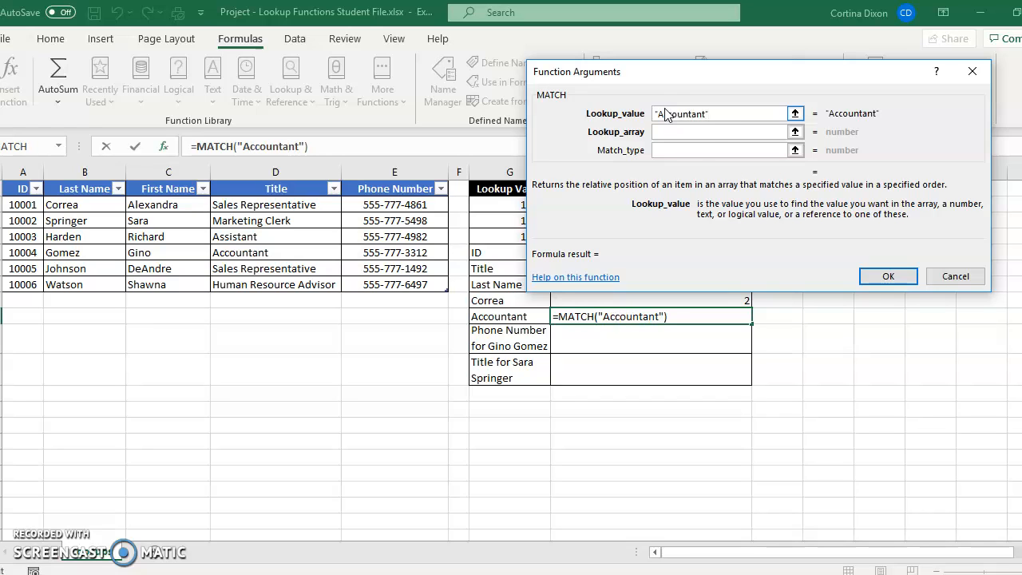
# - Complete the H9 MATCH with the Title column including its header, Table1[[#All],[Title]], as lookup array and match type 0
pyautogui.click(671, 131)
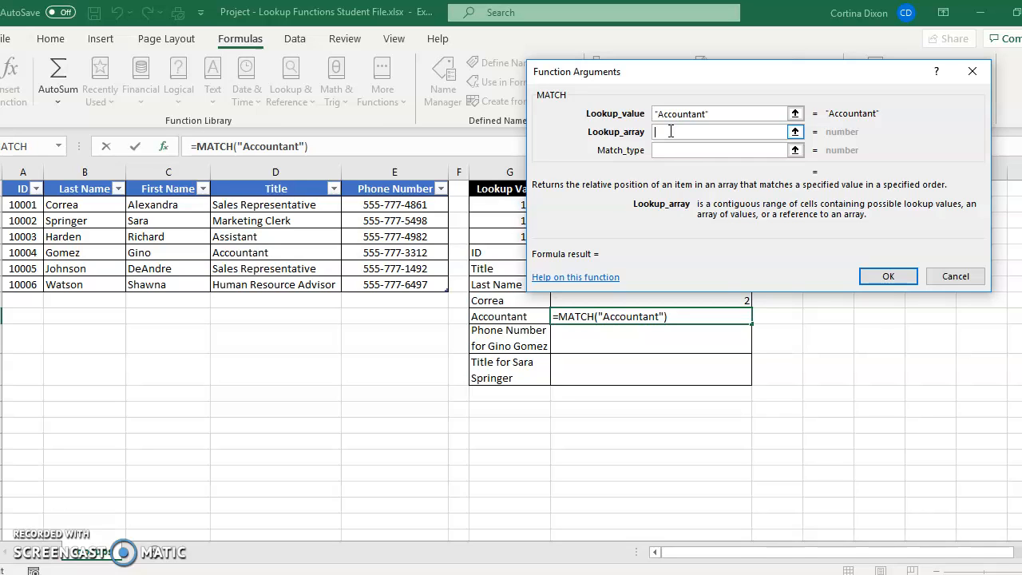
pyautogui.click(794, 132)
pyautogui.moveTo(275, 189); pyautogui.dragTo(276, 285)
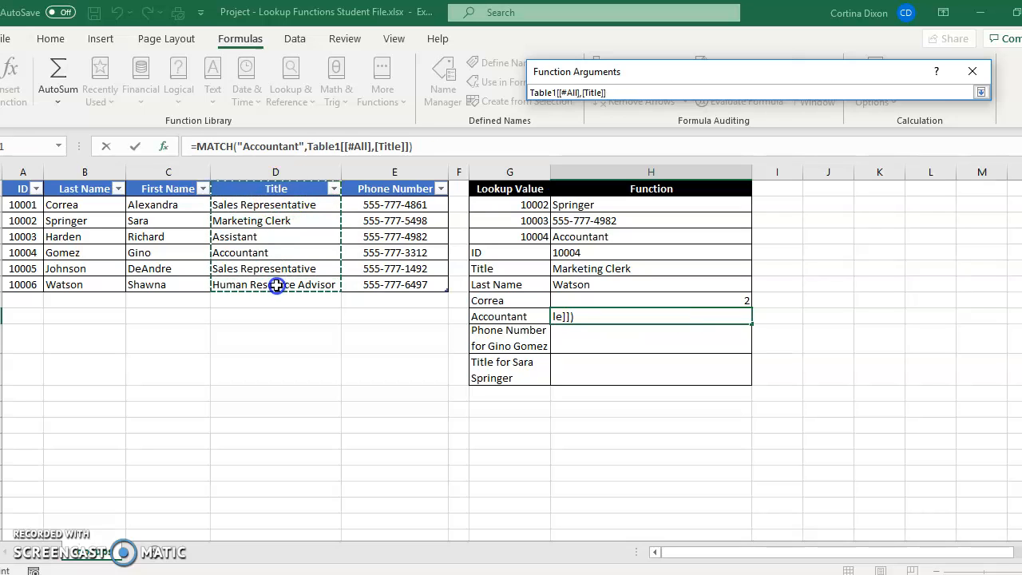
pyautogui.click(981, 92)
pyautogui.click(681, 150)
pyautogui.write('0')
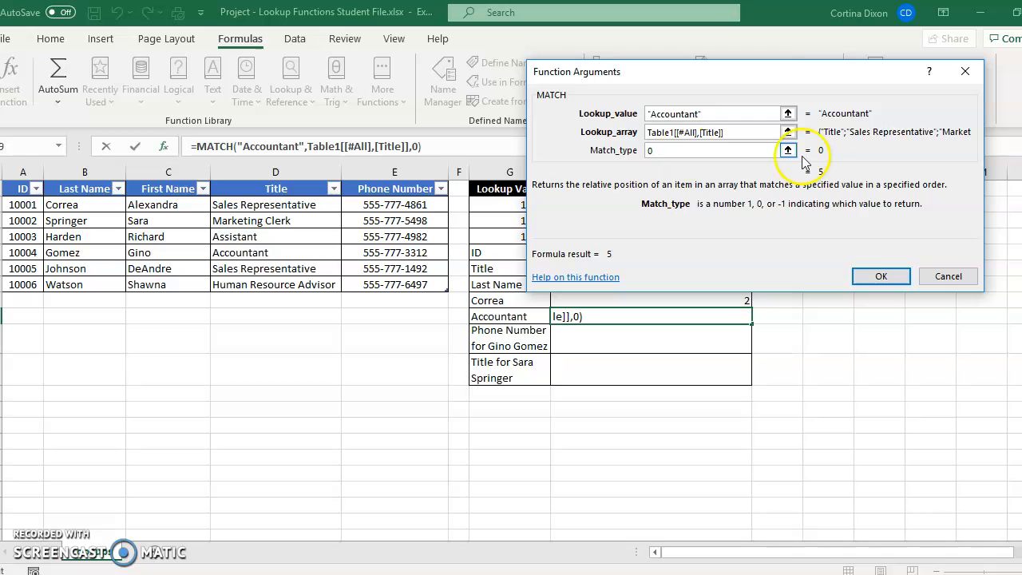
pyautogui.click(869, 277)
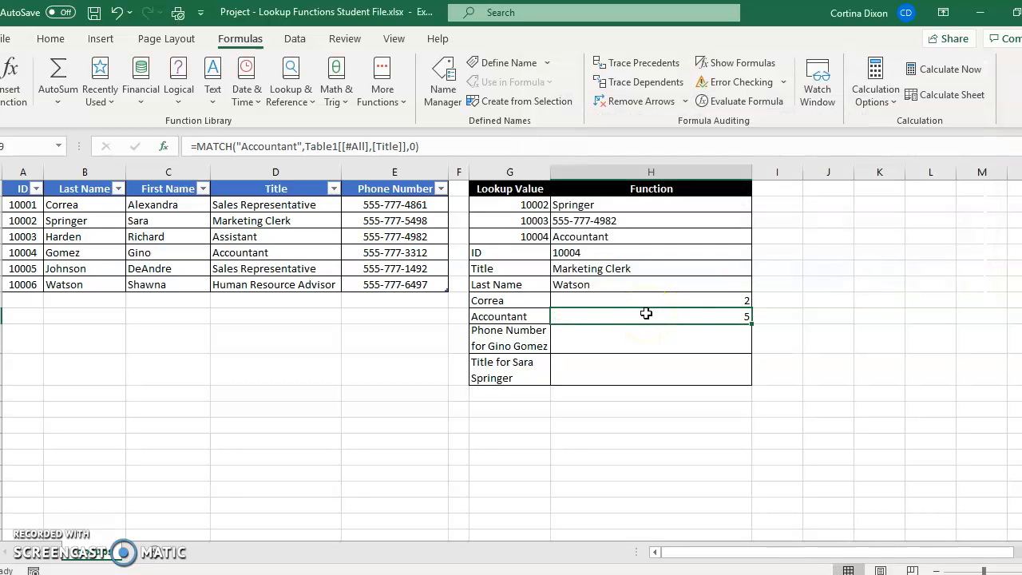
# - Insert an INDEX function in cell H10 using the array, row and column form, with the whole table including headers, Table1[#All], as array
pyautogui.click(578, 347)
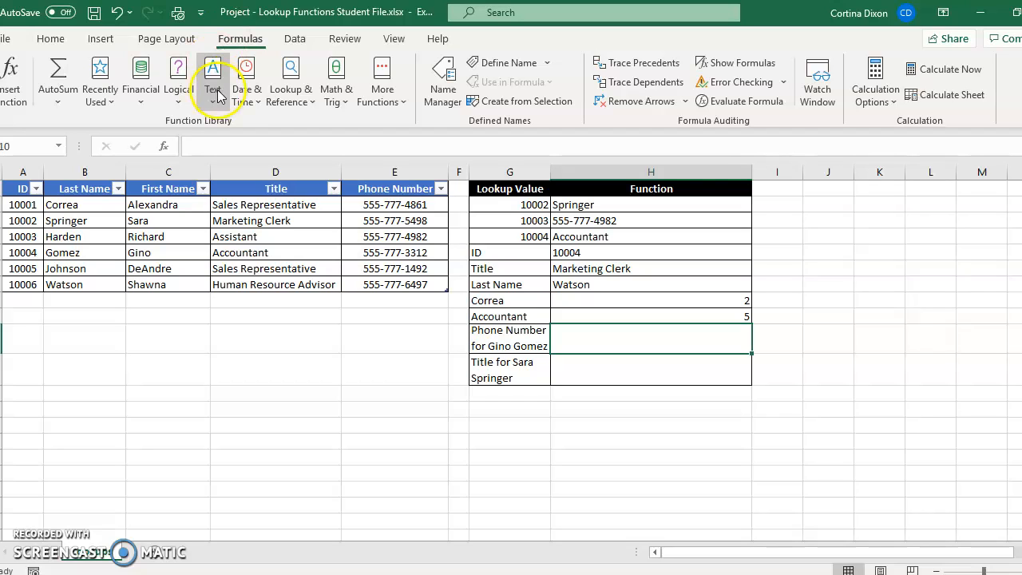
pyautogui.click(286, 100)
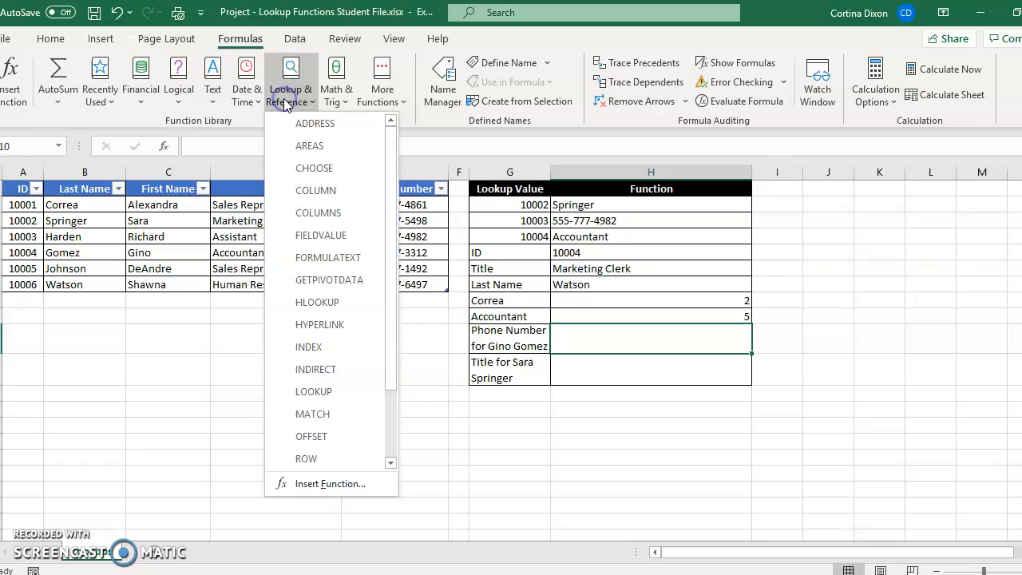
pyautogui.click(310, 345)
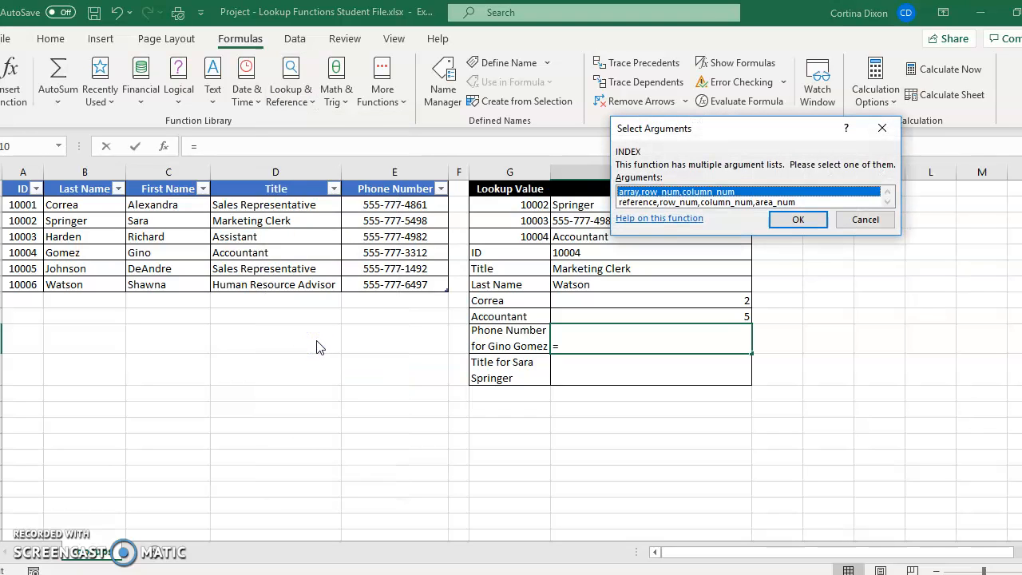
pyautogui.click(810, 221)
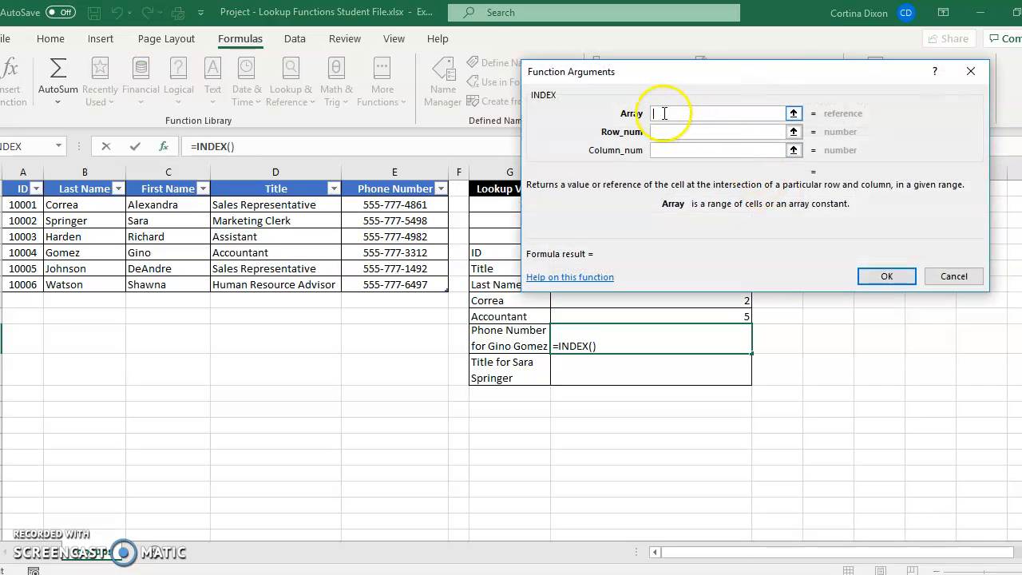
pyautogui.click(796, 114)
pyautogui.moveTo(23, 188); pyautogui.dragTo(406, 277)
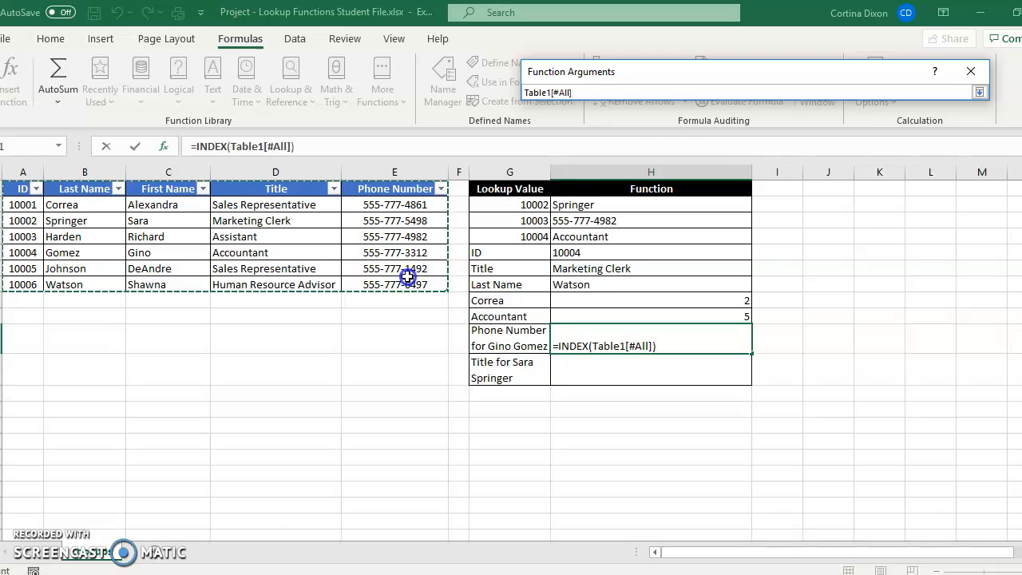
pyautogui.click(980, 93)
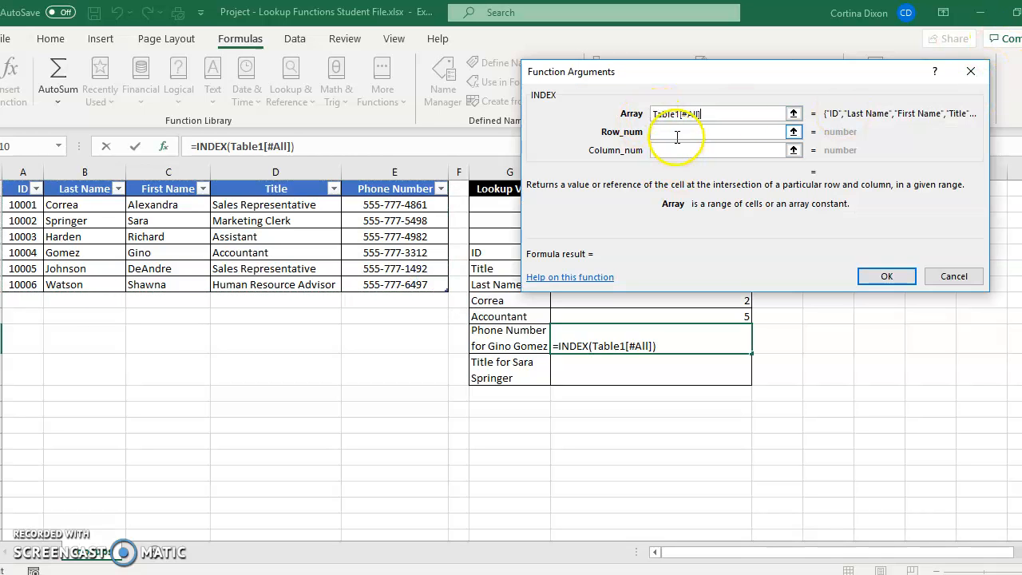
# - Complete the H10 INDEX with row number 5 and column number 5 to return the requested phone number
pyautogui.click(675, 132)
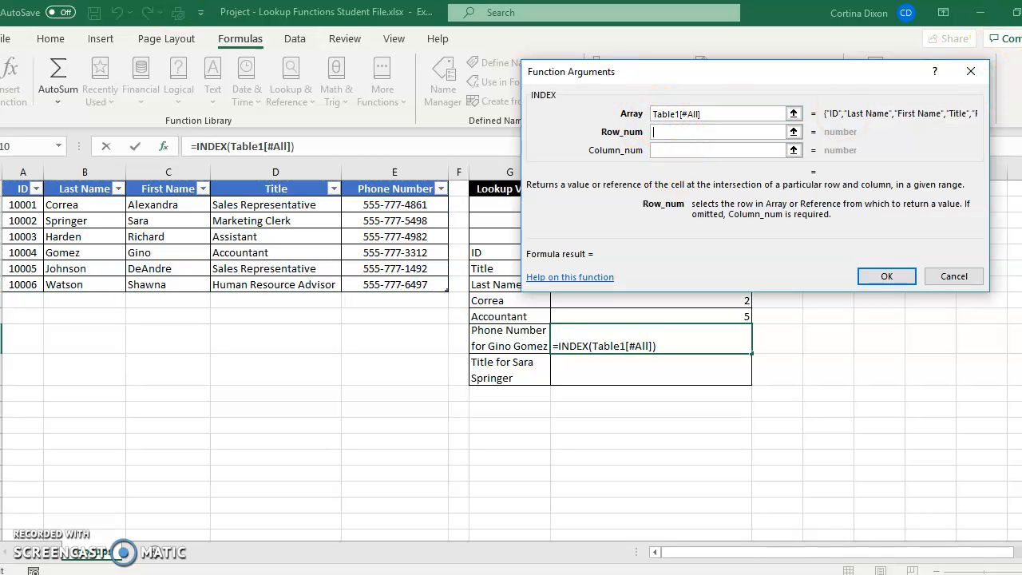
pyautogui.write('5')
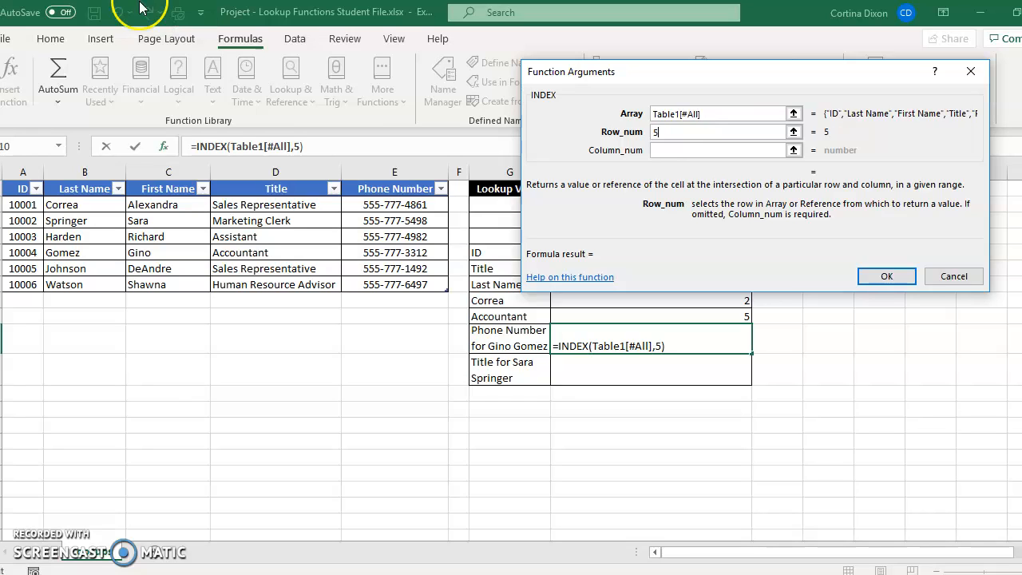
pyautogui.click(665, 151)
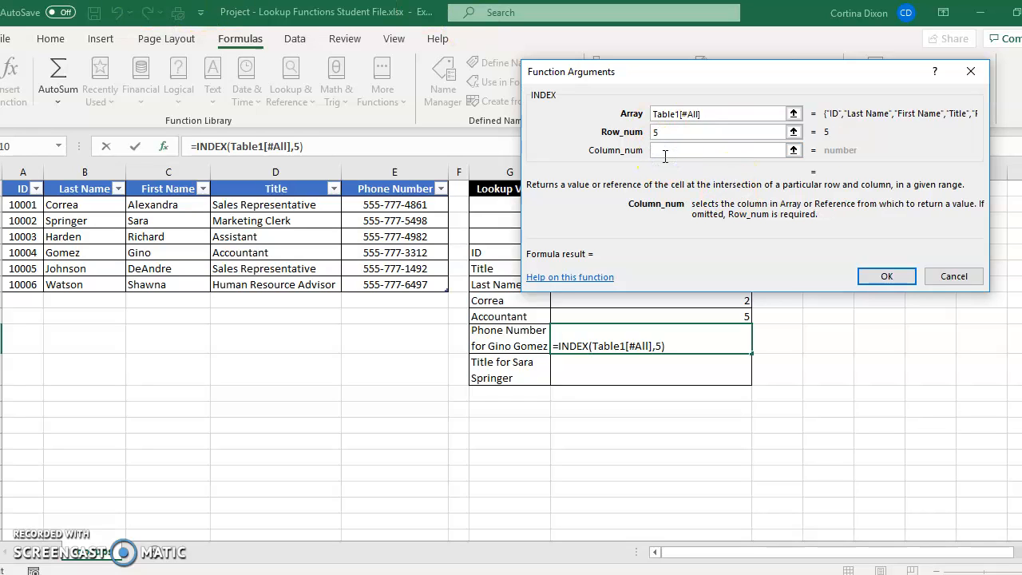
pyautogui.click(665, 150)
pyautogui.write('5')
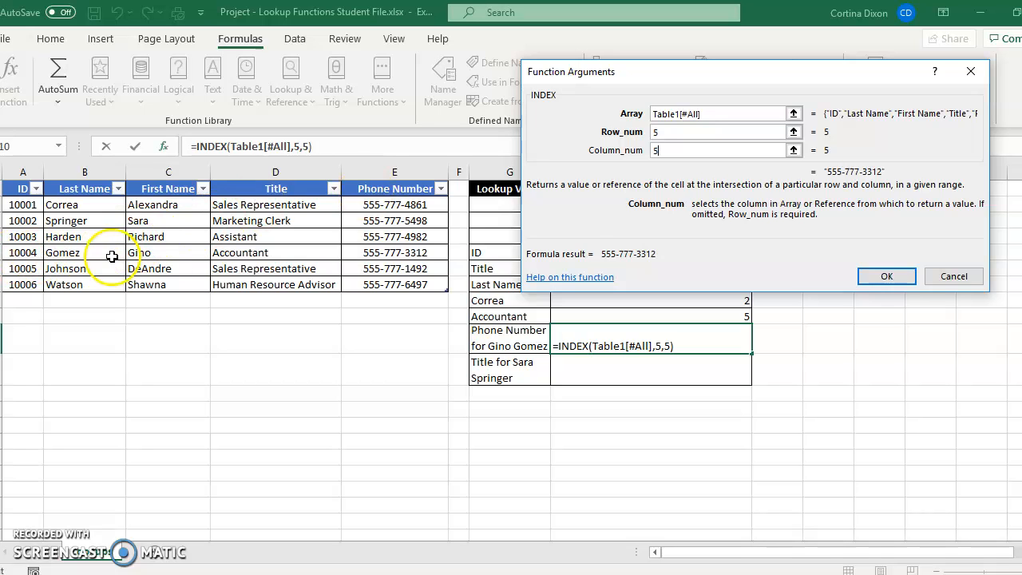
pyautogui.click(885, 275)
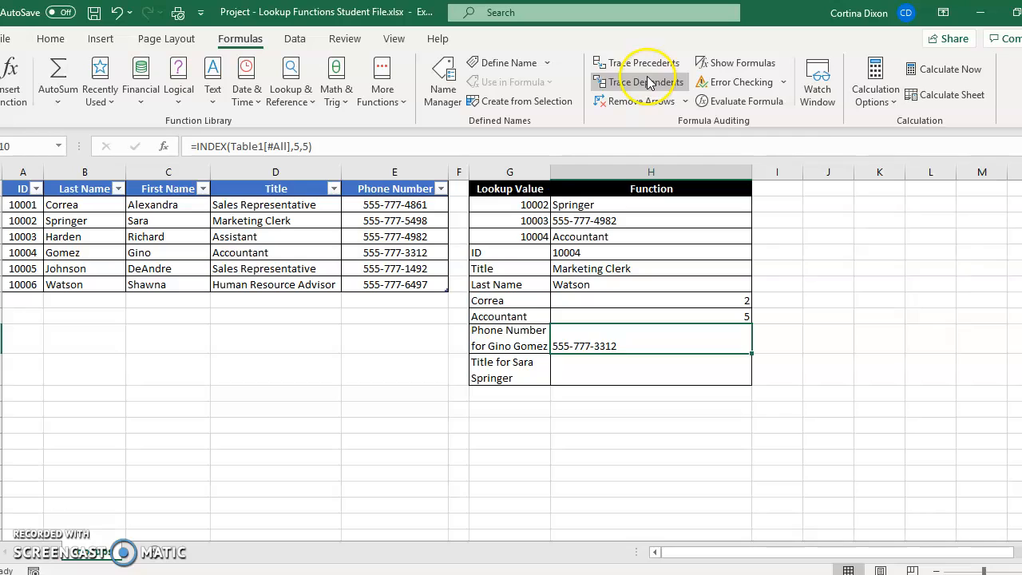
# - Insert an INDEX function in cell H11 using the array, row and column form, with the whole table including headers, Table1[#All], as array
pyautogui.click(581, 368)
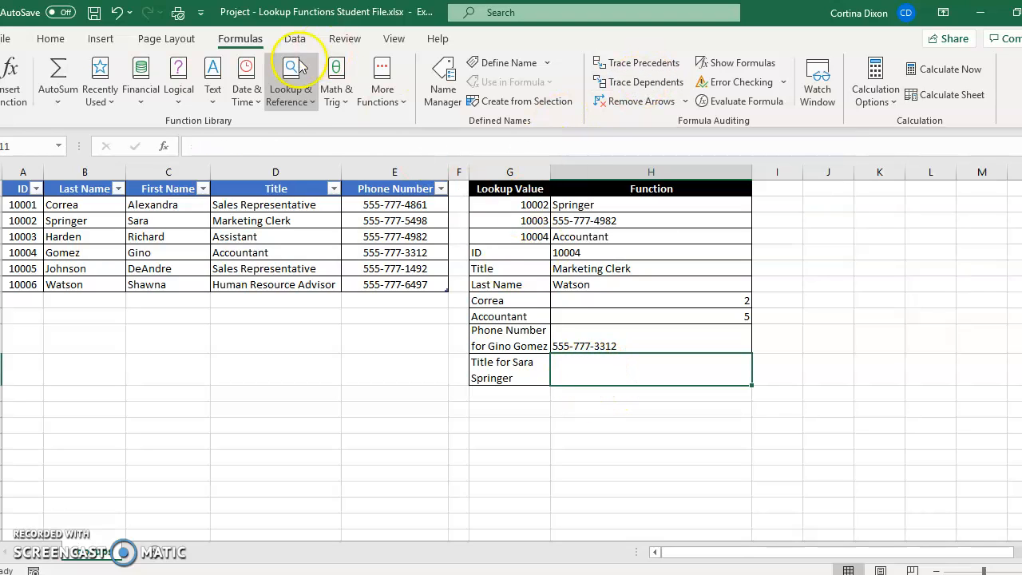
pyautogui.click(291, 88)
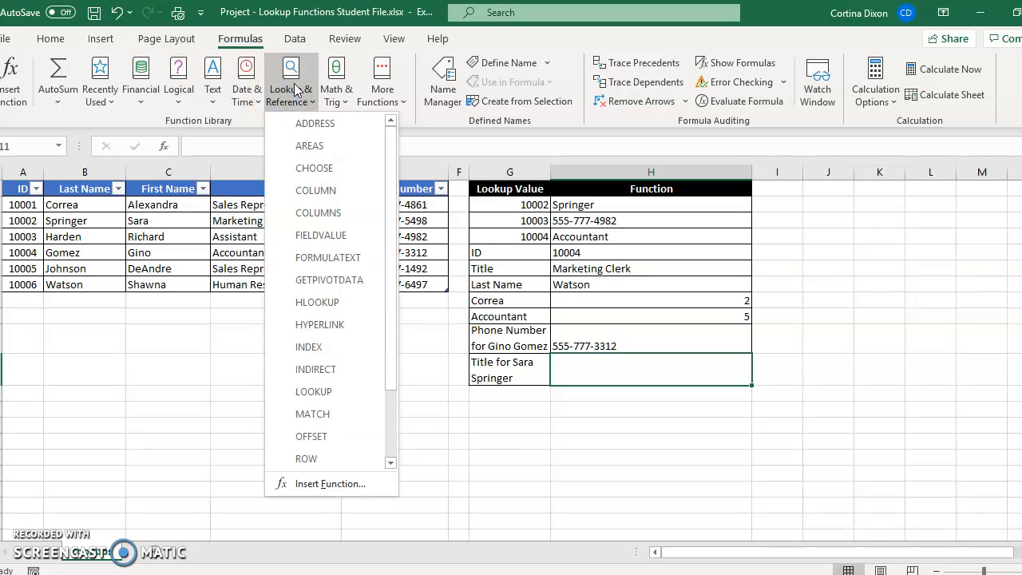
pyautogui.click(334, 348)
pyautogui.click(796, 217)
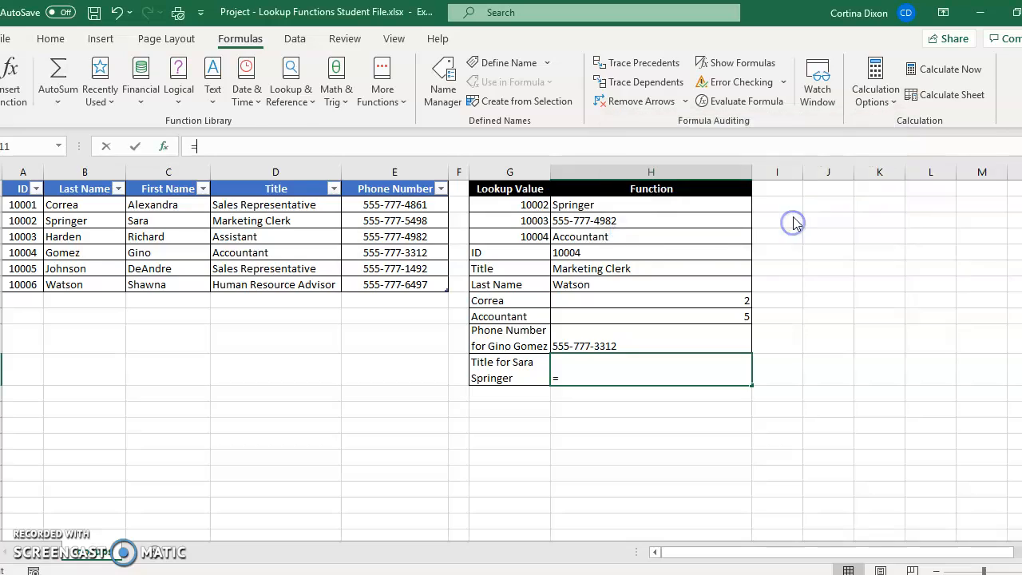
pyautogui.click(793, 114)
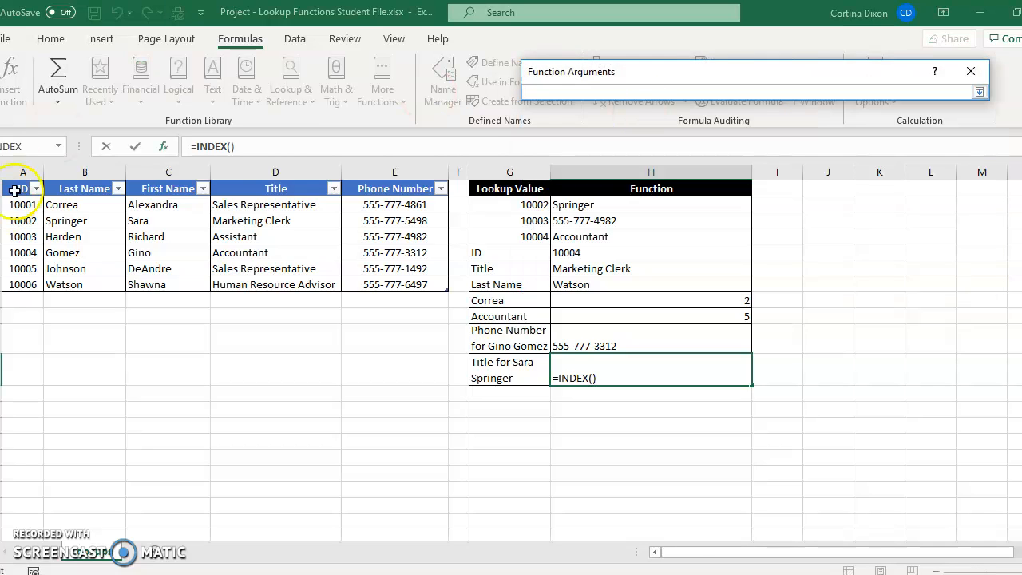
pyautogui.moveTo(16, 190); pyautogui.dragTo(397, 283)
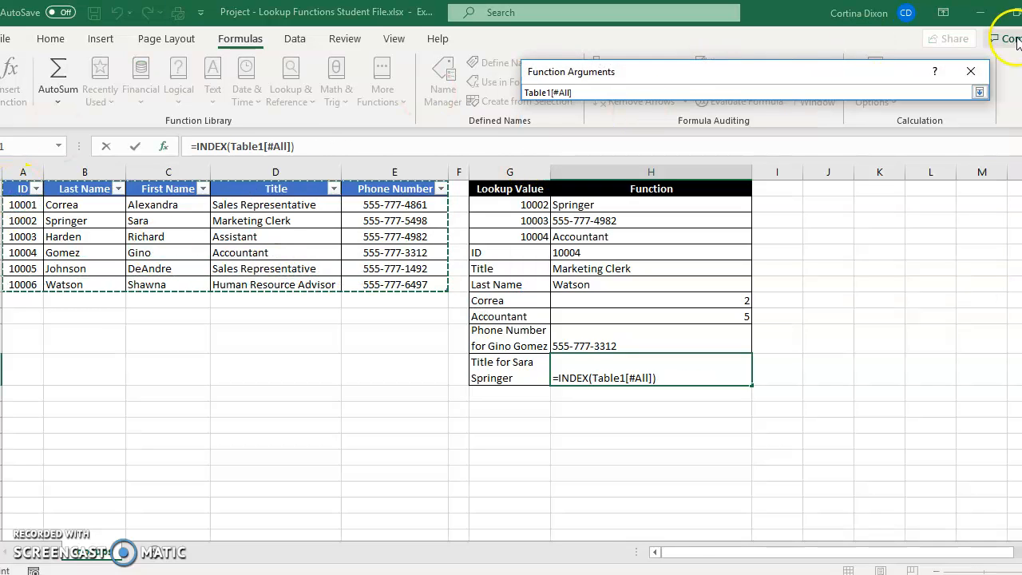
pyautogui.click(979, 94)
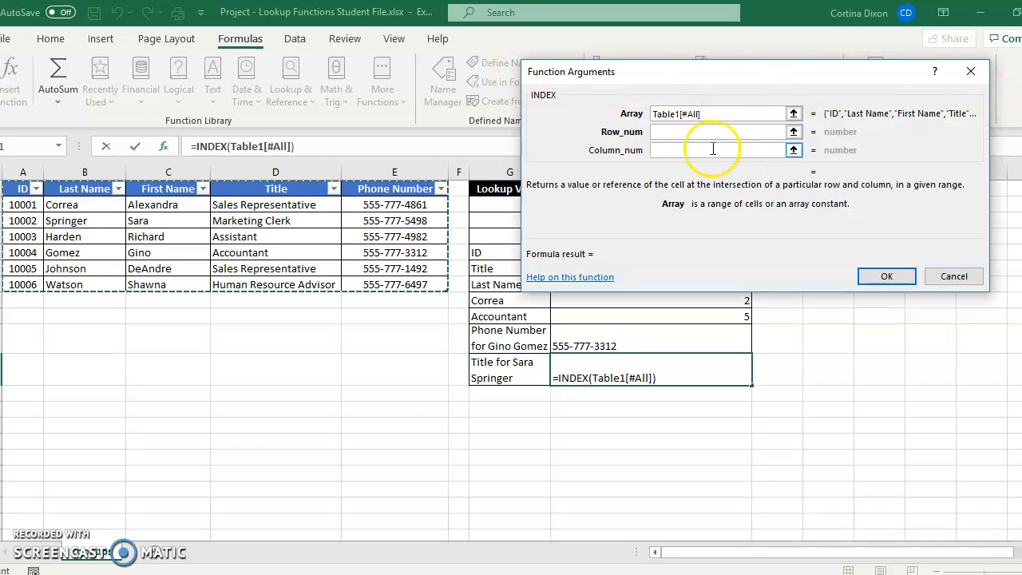
# - Complete the H11 INDEX with row number 3 and column number 4 to return the requested employee's title
pyautogui.click(681, 130)
pyautogui.write('4')
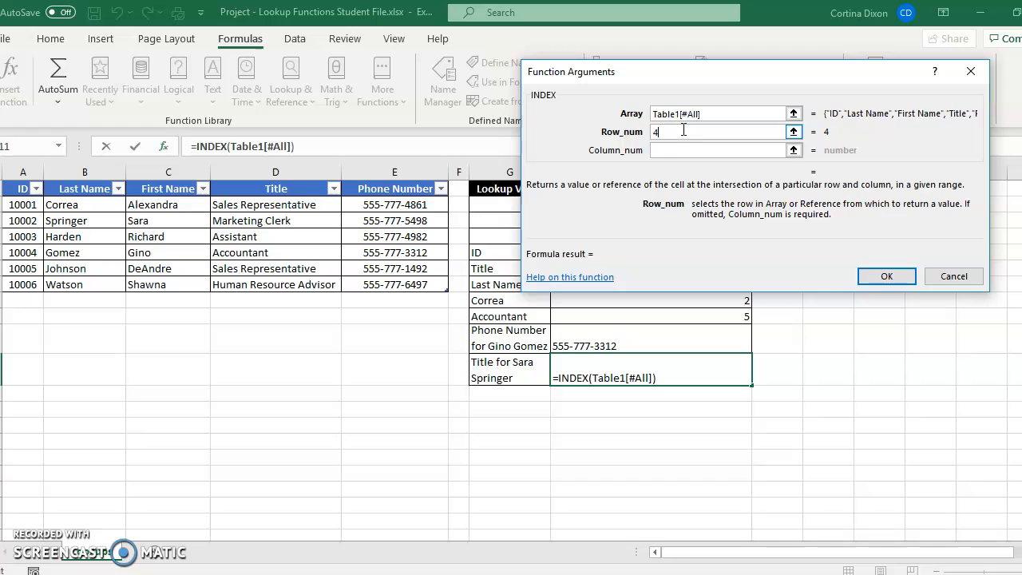
pyautogui.press('BackSpace')
pyautogui.click(687, 152)
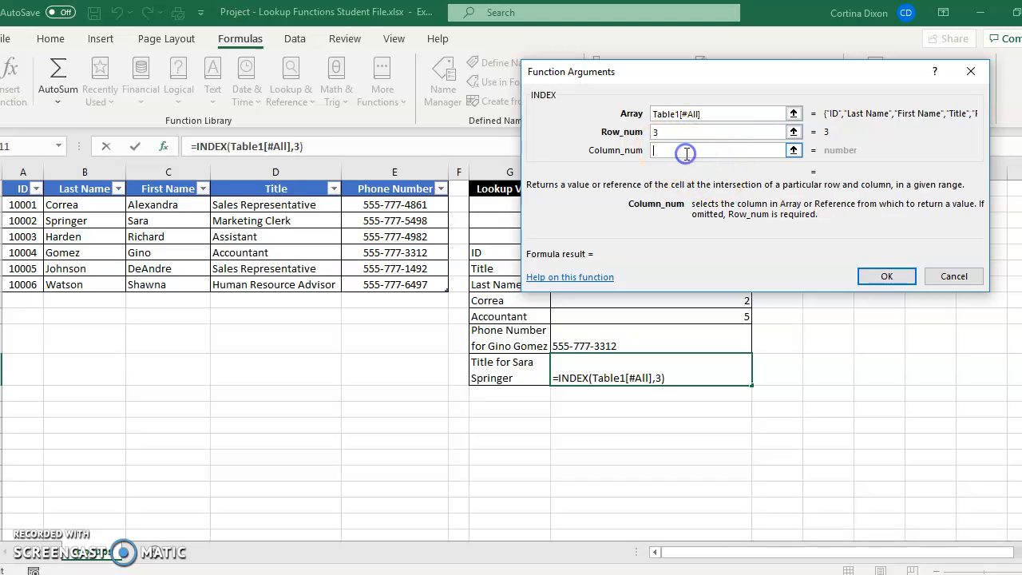
pyautogui.write('4')
pyautogui.click(886, 276)
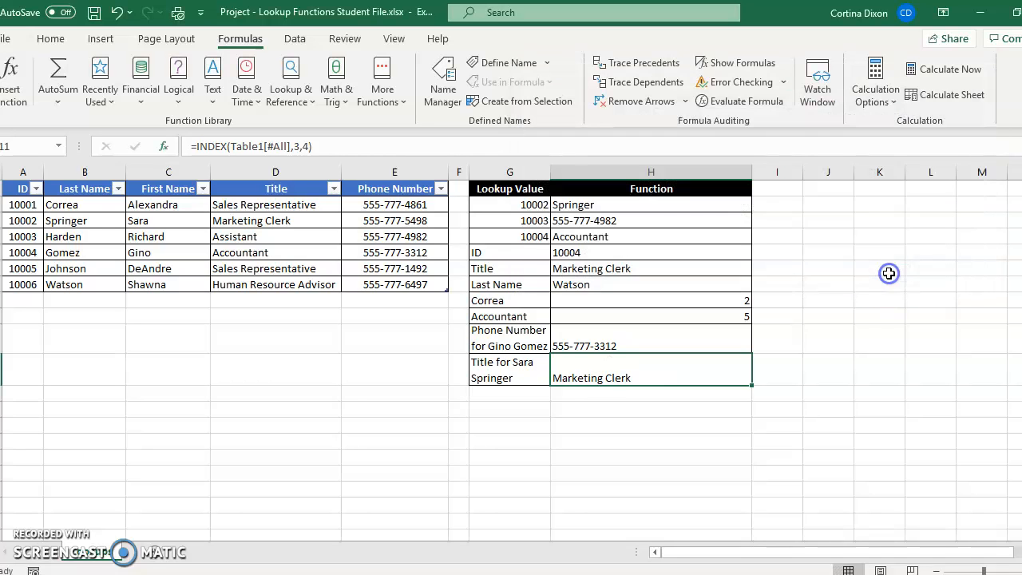